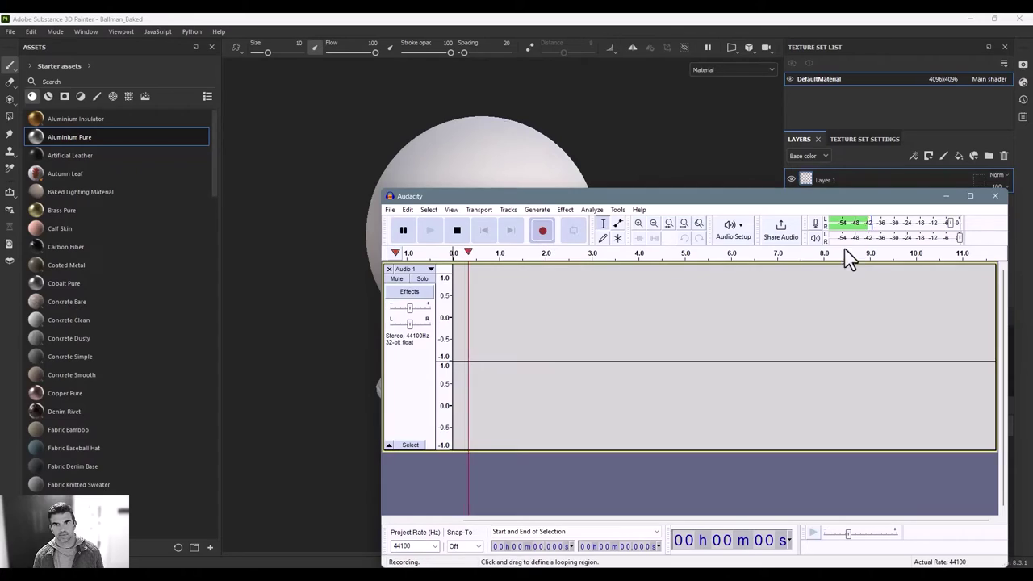
# - Minimise Audacity so the Ballman_Baked project in Substance Painter is visible
pyautogui.click(948, 196)
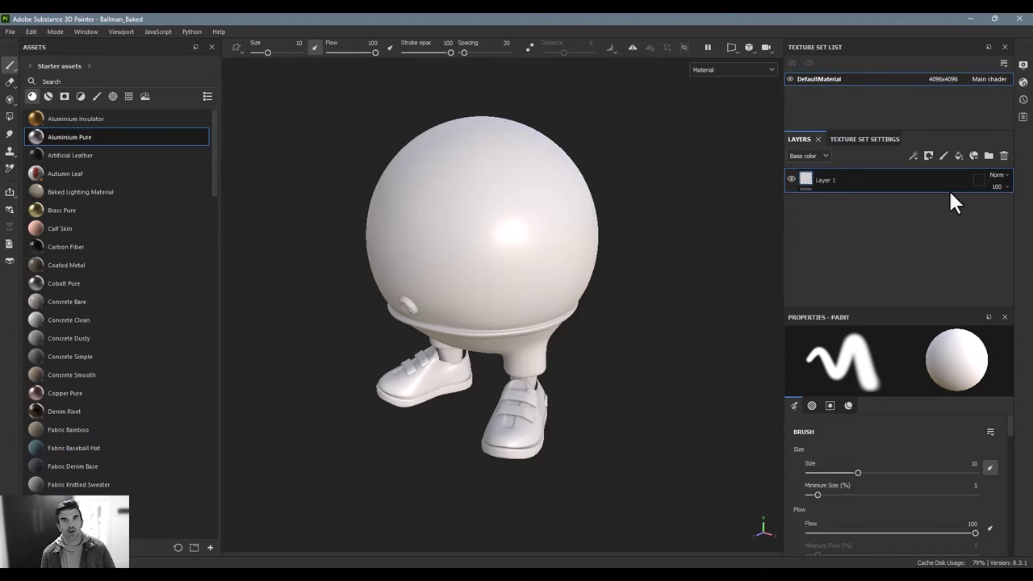
# - Select Layer 1 and cycle through the smart mask, brush, alpha, texture and environment filters, ending on materials
pyautogui.click(949, 191)
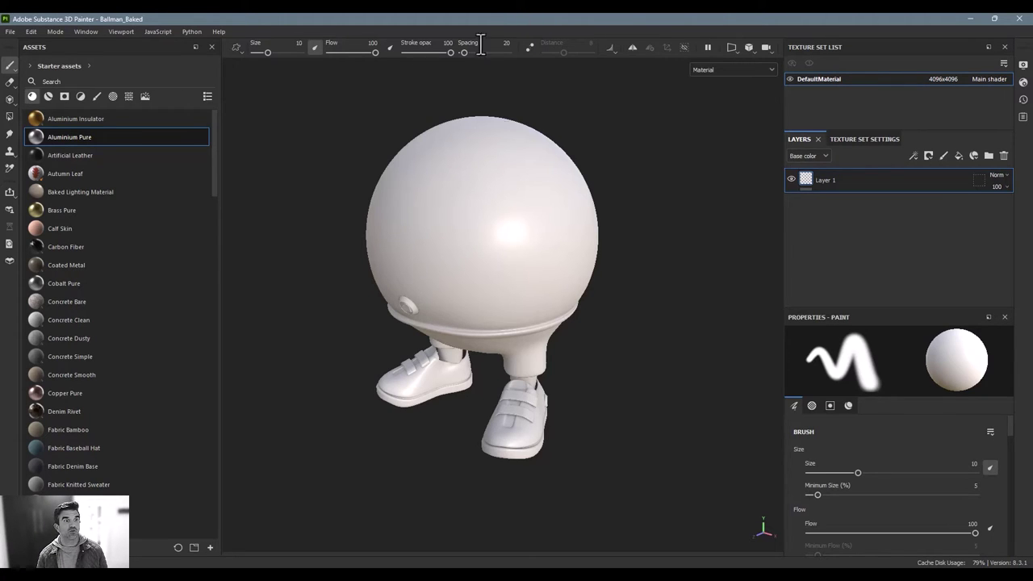
pyautogui.click(50, 96)
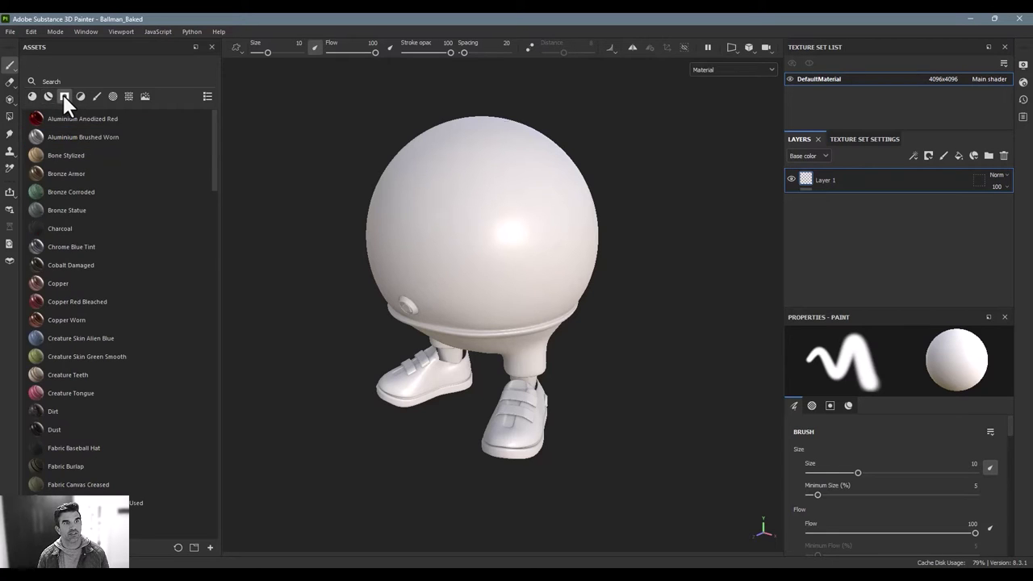
pyautogui.click(65, 96)
pyautogui.click(81, 96)
pyautogui.click(96, 96)
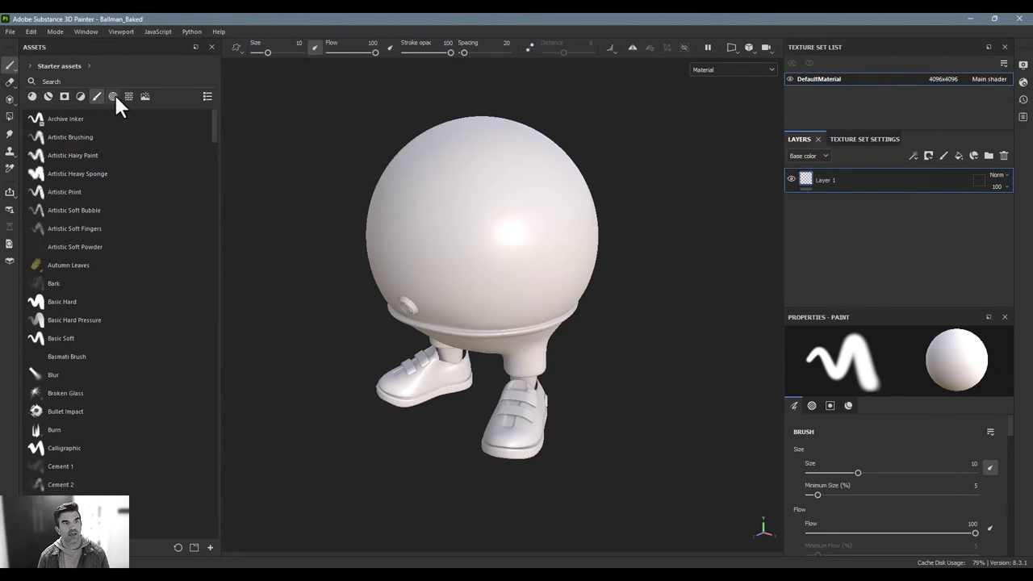
pyautogui.click(113, 96)
pyautogui.click(129, 96)
pyautogui.click(145, 96)
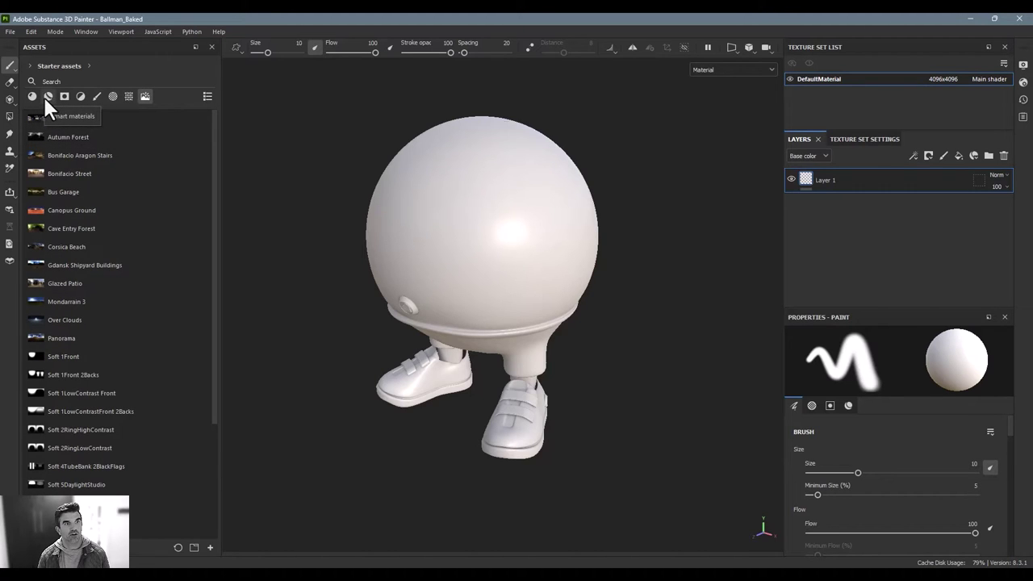
pyautogui.click(34, 96)
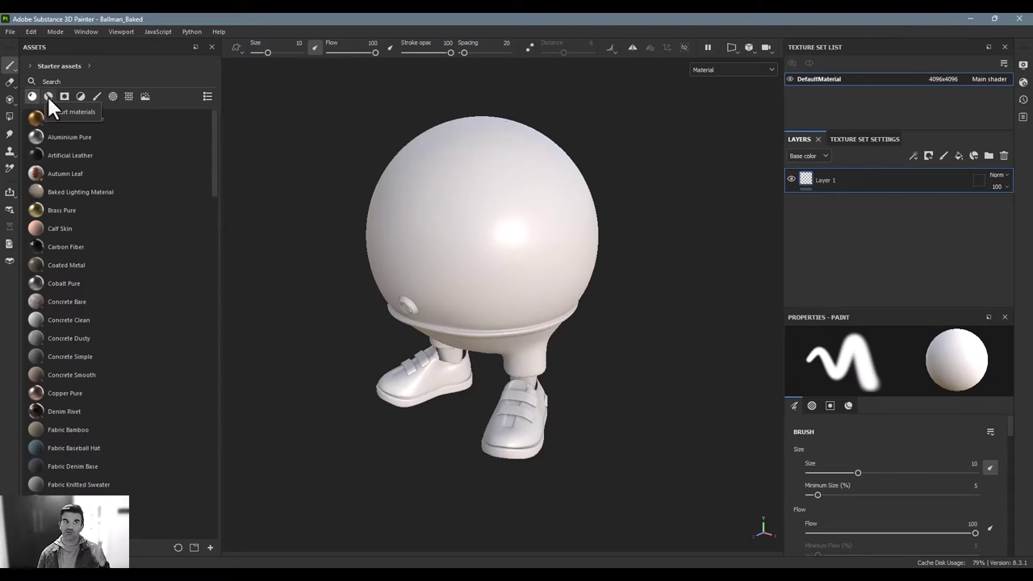
# - Apply Aluminium Pure to the Ballman model, then drop the Bronze Armor smart material on top
pyautogui.moveTo(65, 139); pyautogui.dragTo(466, 235)
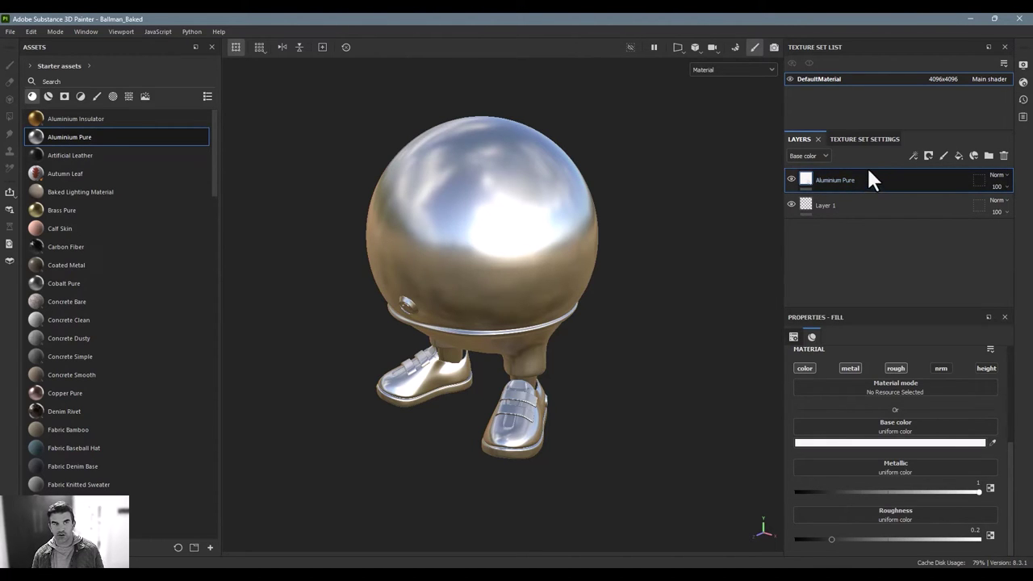
pyautogui.click(48, 96)
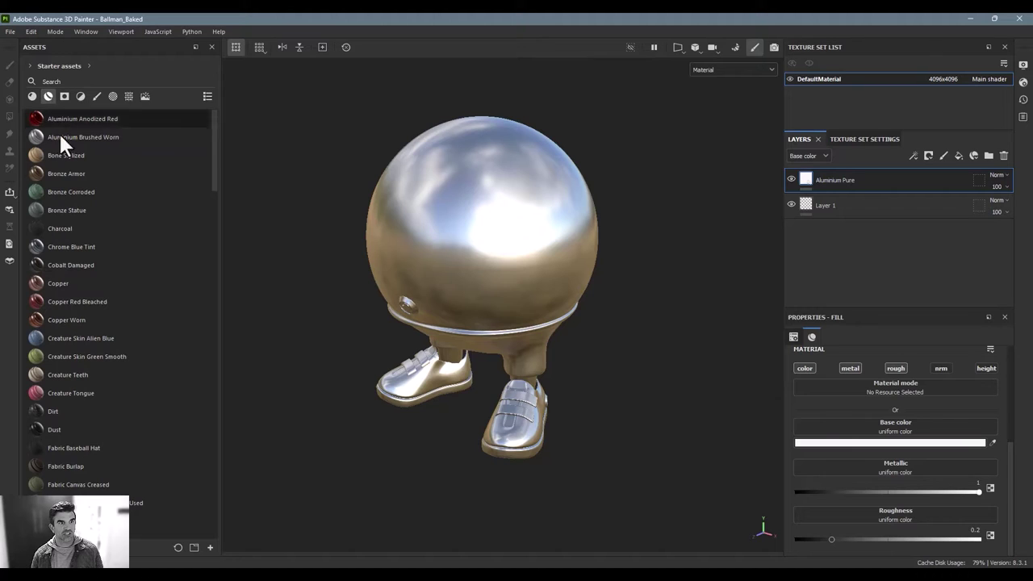
pyautogui.moveTo(73, 181); pyautogui.dragTo(462, 231)
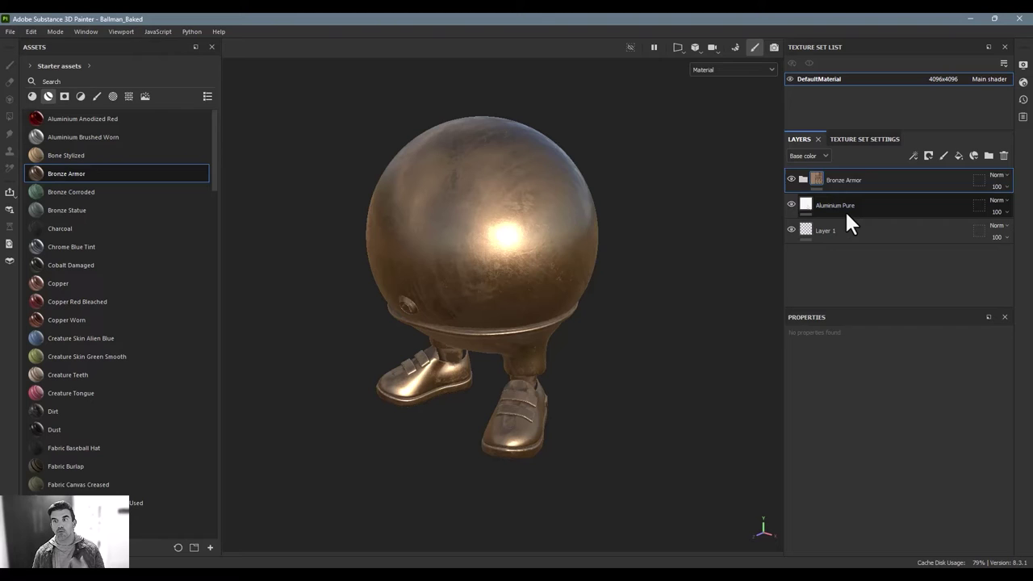
# - Delete the Aluminium Pure layer and expand the Bronze Armor group, keeping the Sharpen name
pyautogui.click(845, 215)
pyautogui.press('Delete')
pyautogui.click(803, 179)
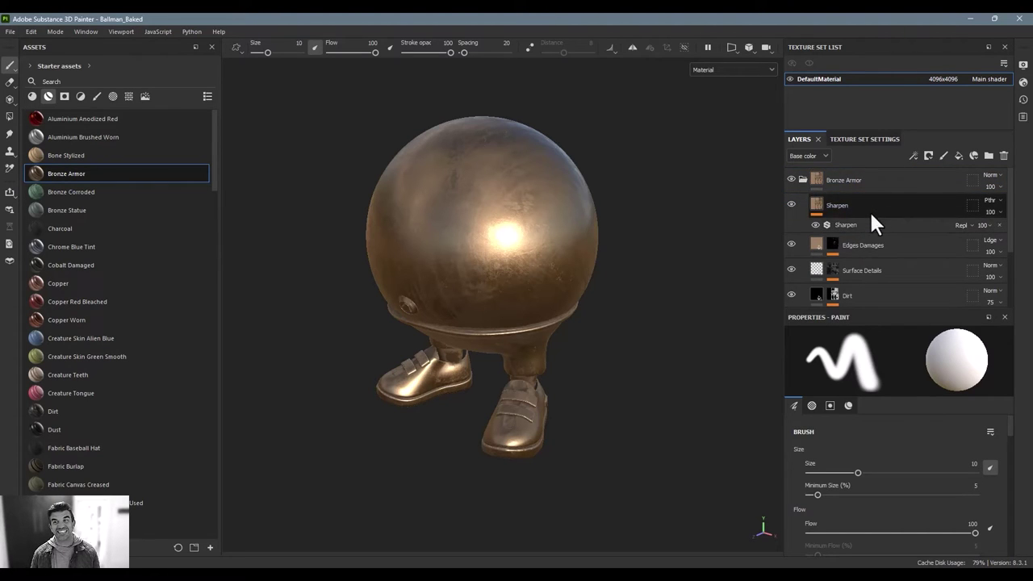
pyautogui.doubleClick(842, 205)
pyautogui.press('Return')
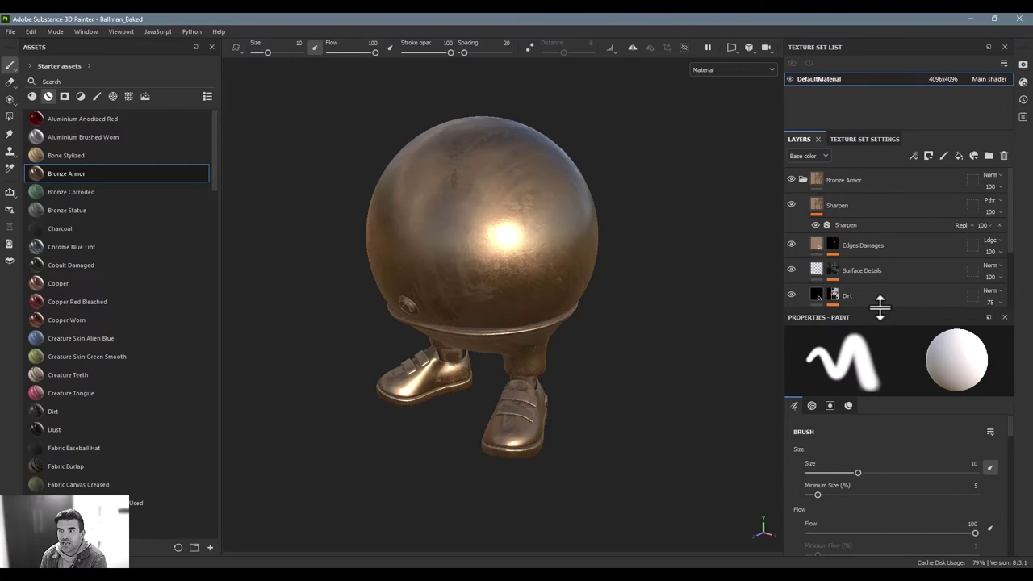
# - Enlarge the layer list, hide and restore the Bronze Armor sublayers, and toggle Base Metal's Finish Rough filter
pyautogui.moveTo(878, 312); pyautogui.dragTo(888, 441)
pyautogui.moveTo(790, 244); pyautogui.dragTo(799, 322)
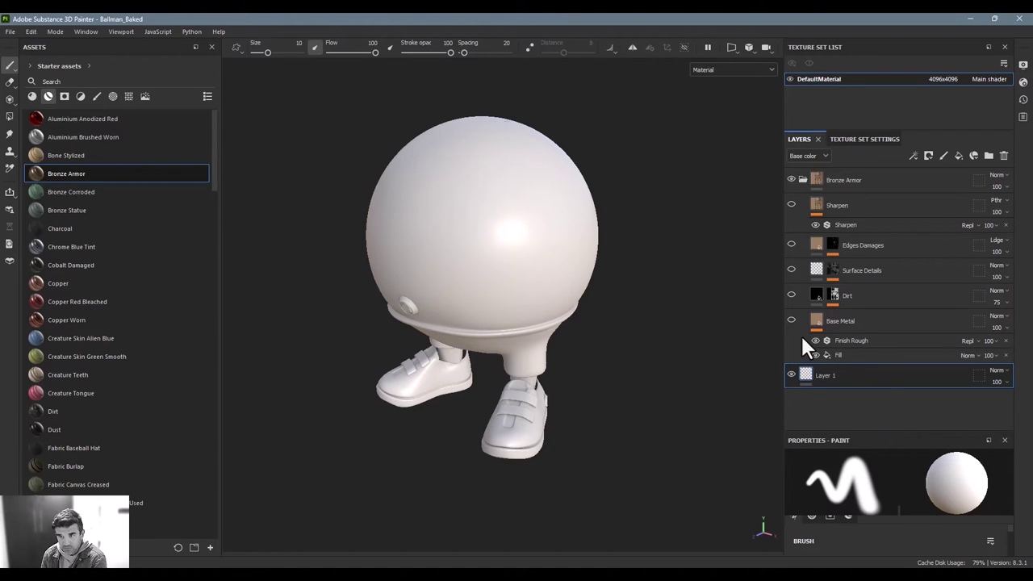
pyautogui.click(792, 321)
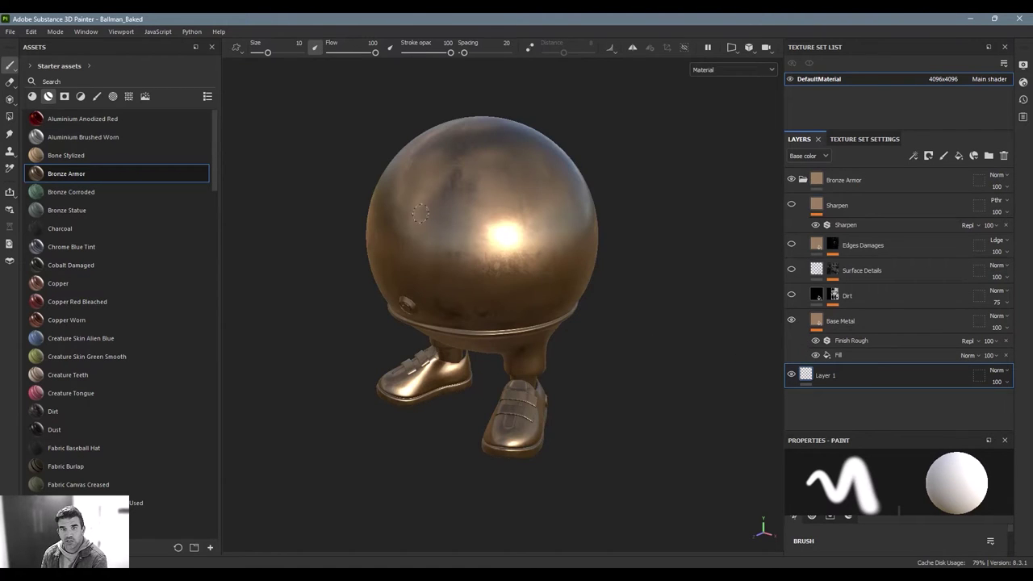
pyautogui.click(814, 341)
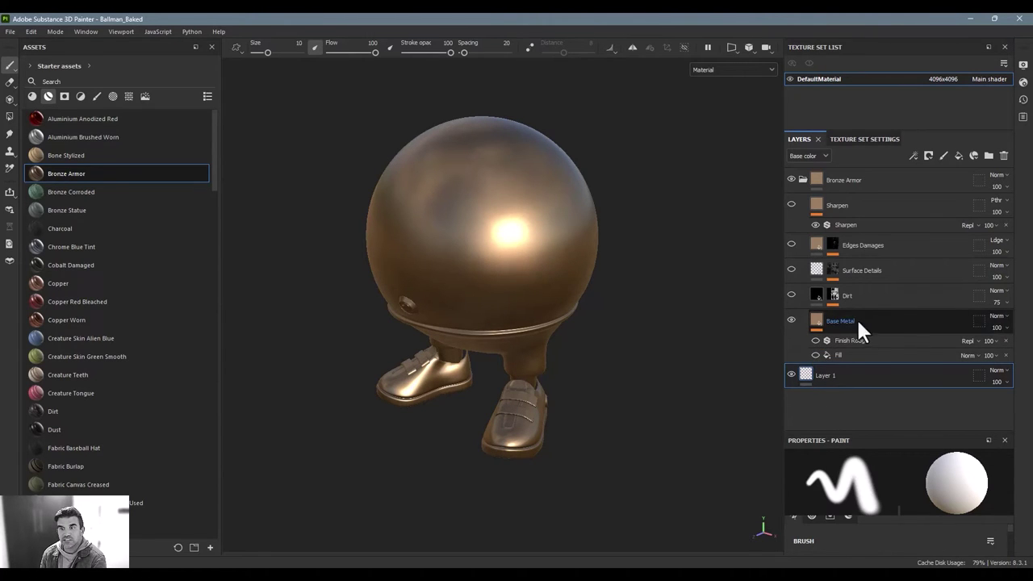
pyautogui.click(831, 355)
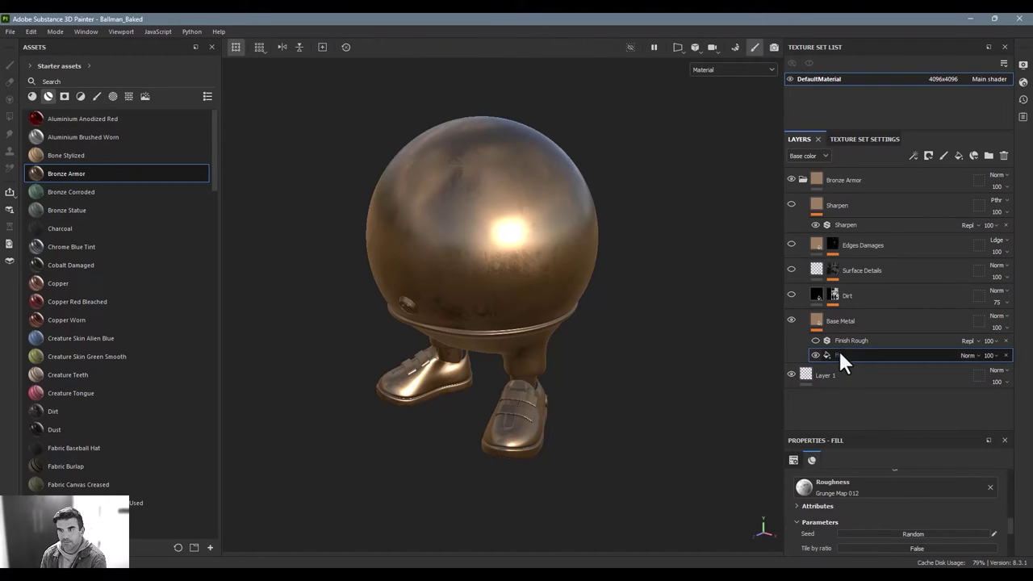
pyautogui.click(815, 341)
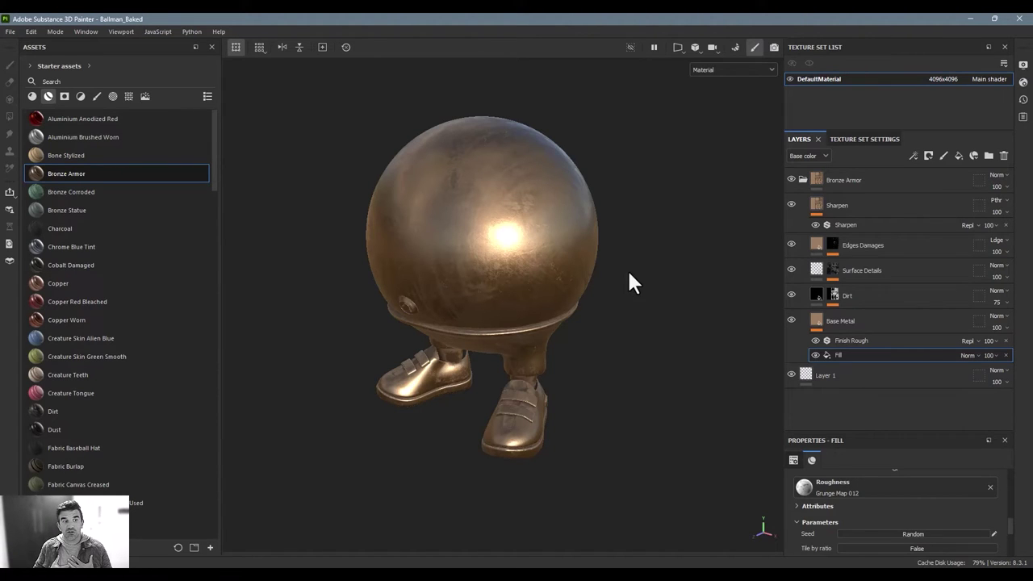
# - Hide Bronze Armor, try the Copper smart material, then delete both the Copper and Bronze Armor groups
pyautogui.click(790, 181)
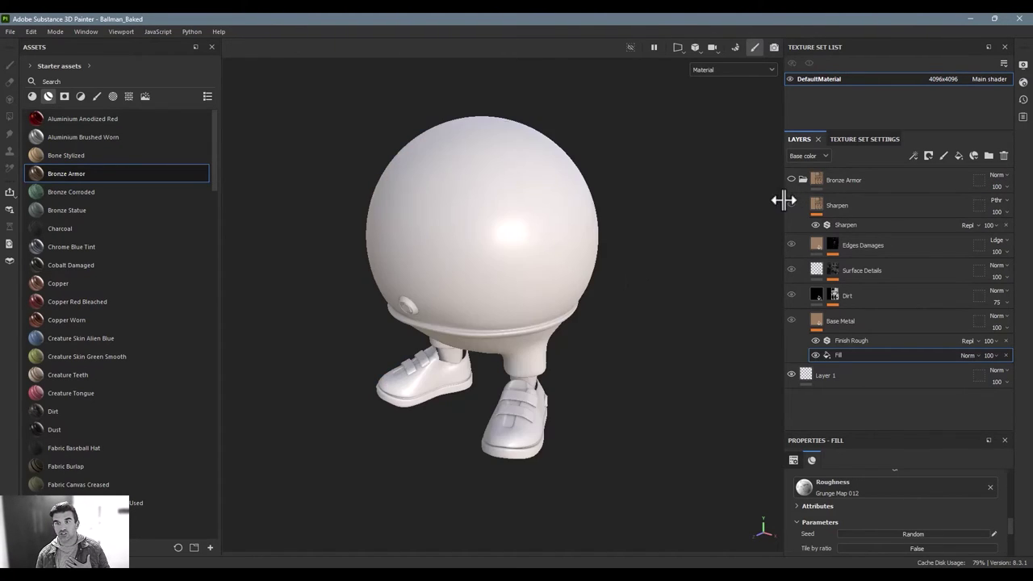
pyautogui.moveTo(48, 284); pyautogui.dragTo(511, 253)
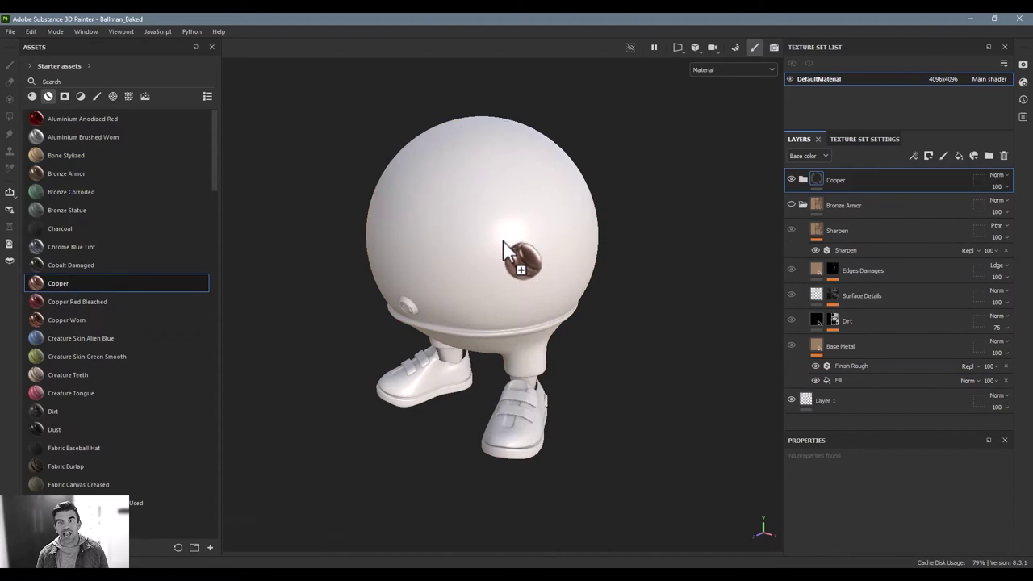
pyautogui.click(803, 205)
pyautogui.click(802, 180)
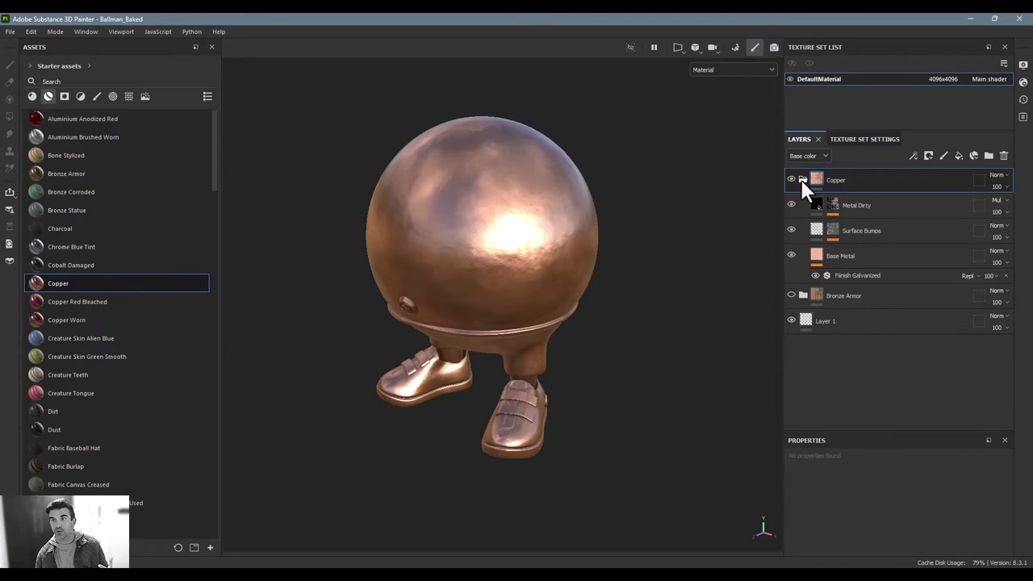
pyautogui.click(803, 180)
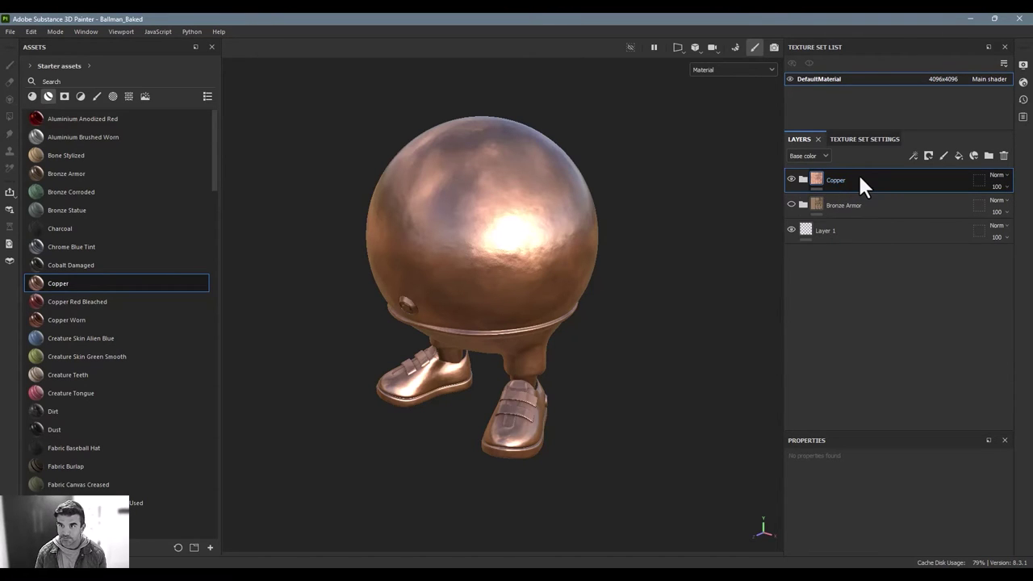
pyautogui.press('Delete')
pyautogui.press('Delete')
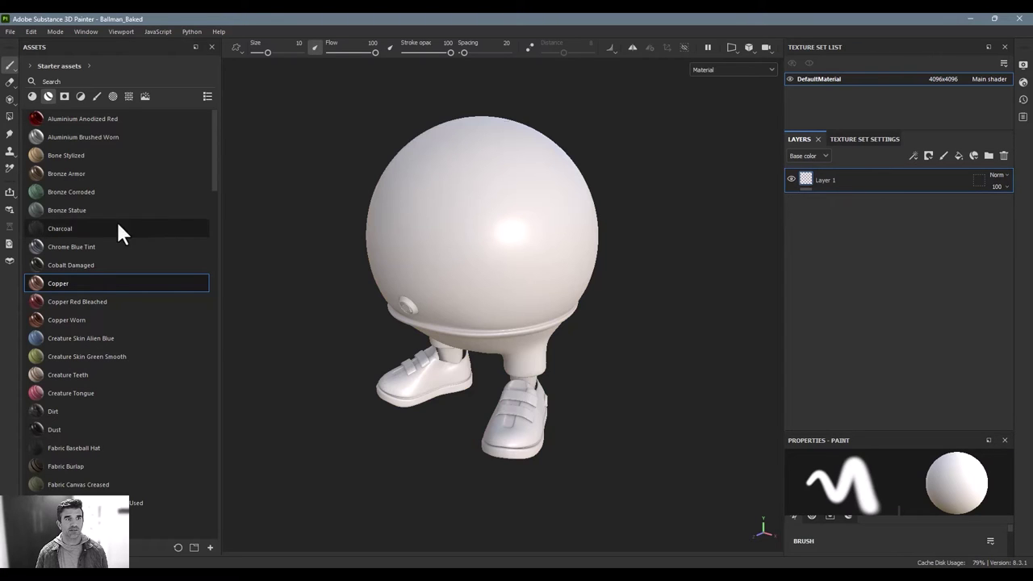
# - Search the materials for 'gold' and apply Gold Pure to the whole model
pyautogui.click(31, 95)
pyautogui.click(113, 80)
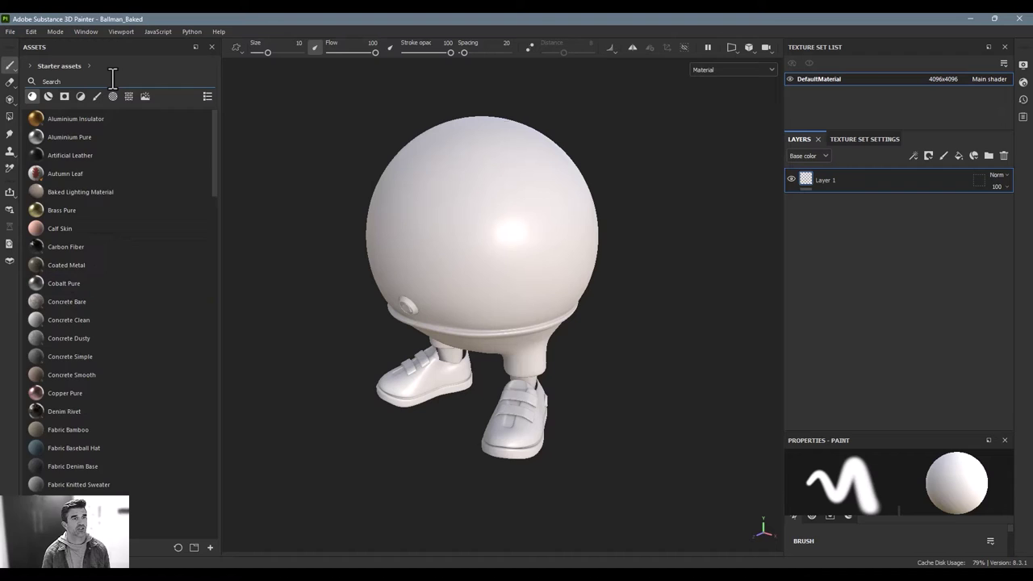
pyautogui.write('gold')
pyautogui.moveTo(86, 119); pyautogui.dragTo(513, 221)
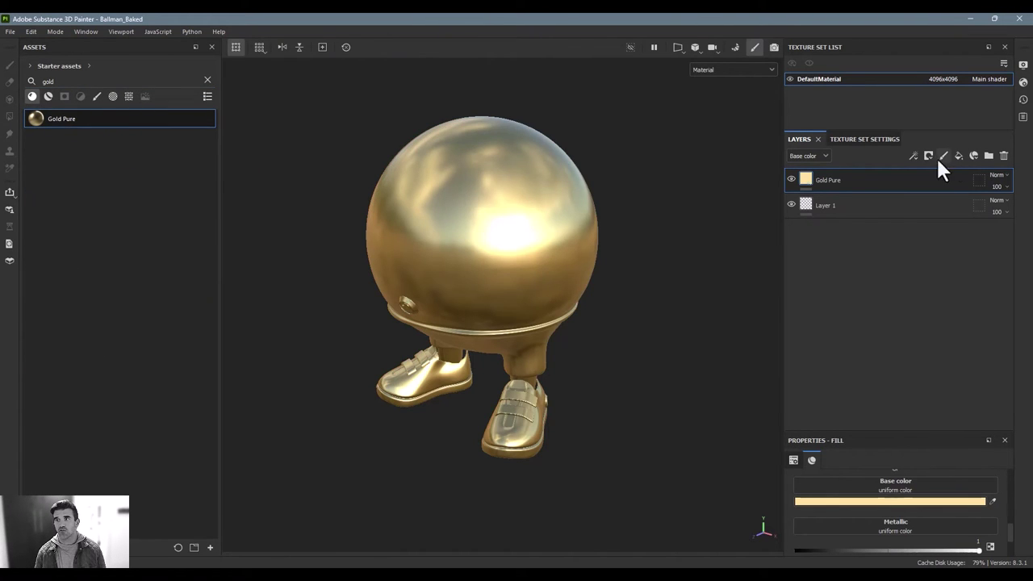
# - Add a fill layer above Gold Pure with red B61C1C base colour and adjust its channels
pyautogui.click(959, 156)
pyautogui.click(908, 500)
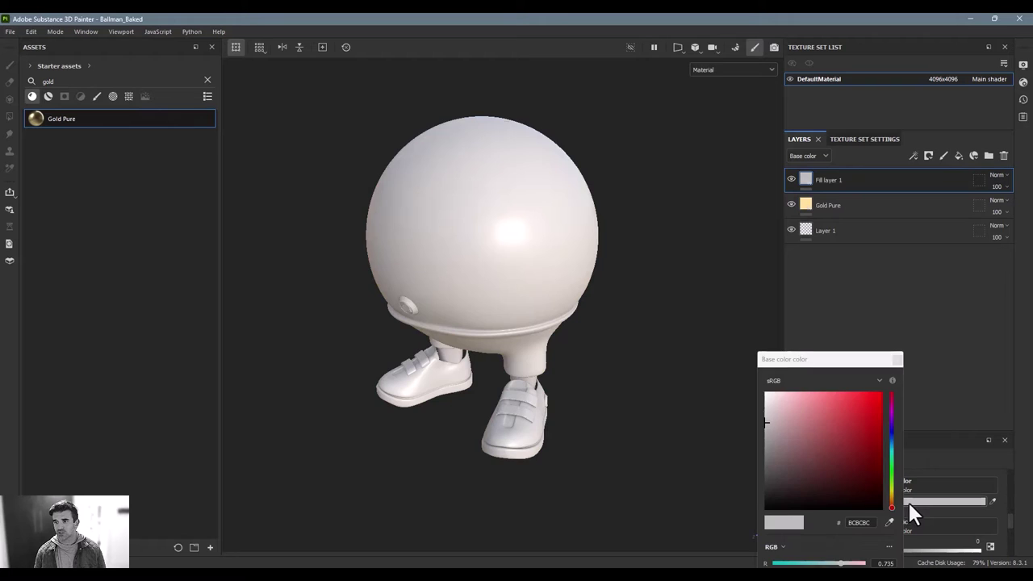
pyautogui.click(864, 425)
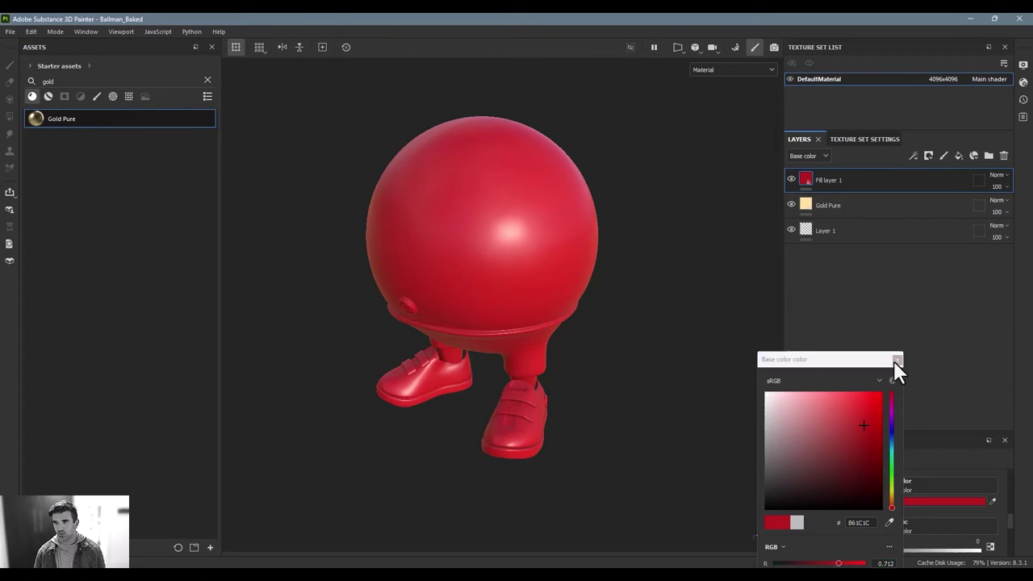
pyautogui.click(896, 360)
pyautogui.scroll(2, 860, 506)
pyautogui.click(805, 492)
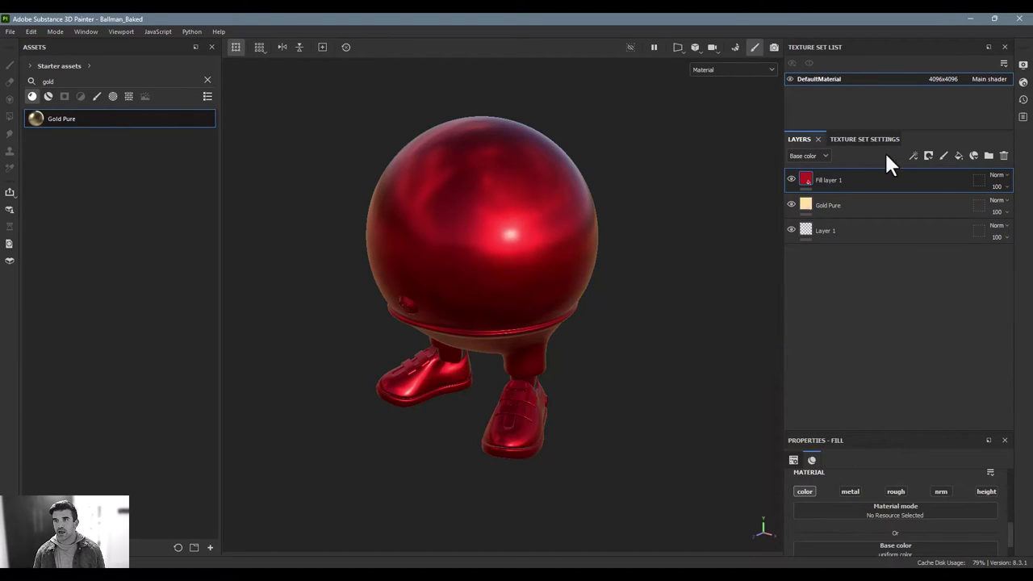
# - Give the red fill a black mask with a Fill effect using the Grunge Cobweb texture
pyautogui.click(928, 156)
pyautogui.click(952, 182)
pyautogui.click(913, 156)
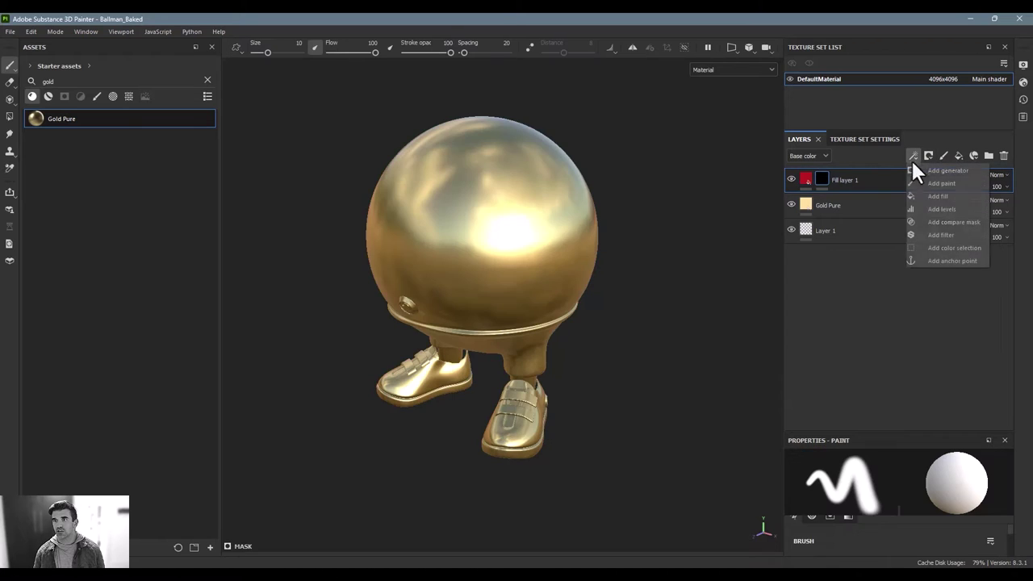
pyautogui.click(937, 197)
pyautogui.click(938, 506)
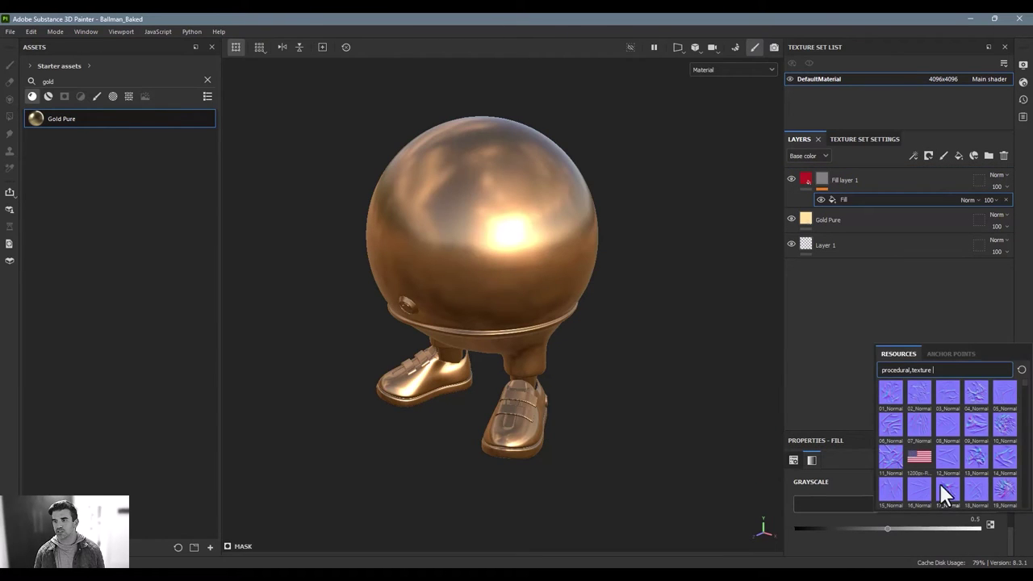
pyautogui.write('grung')
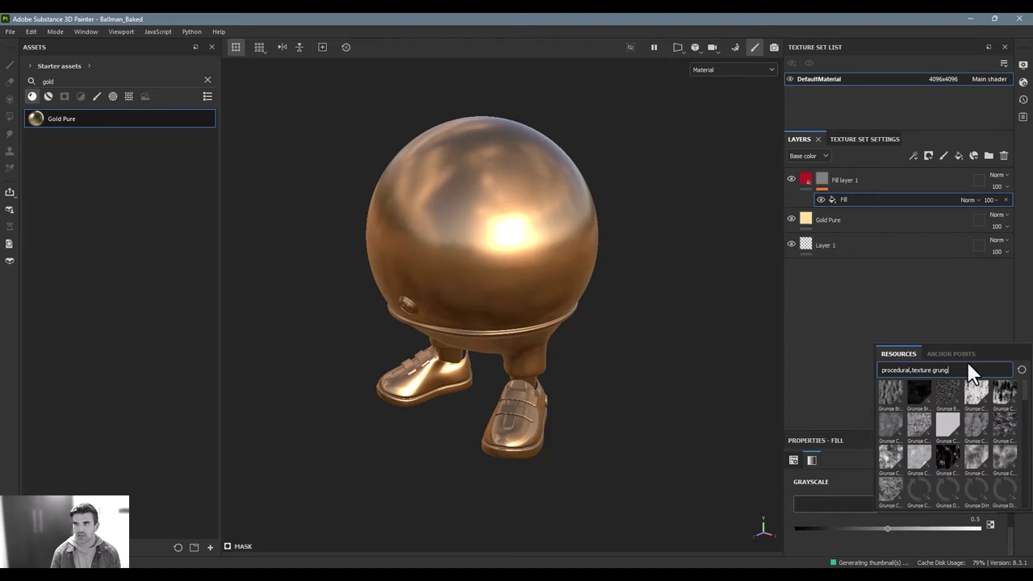
pyautogui.click(1002, 396)
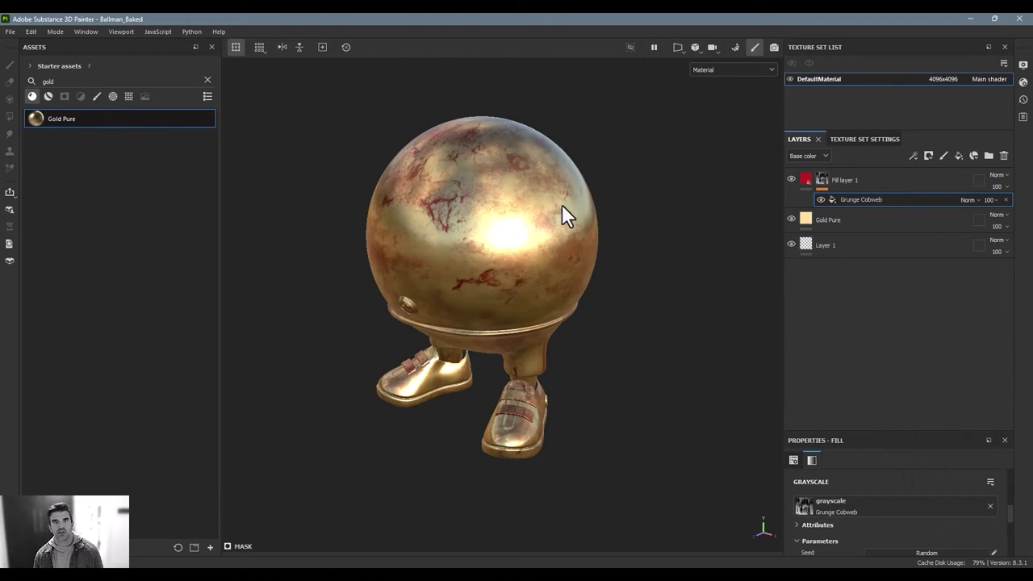
pyautogui.keyDown('alt'); pyautogui.moveTo(563, 215); pyautogui.dragTo(676, 192); pyautogui.keyUp('alt')
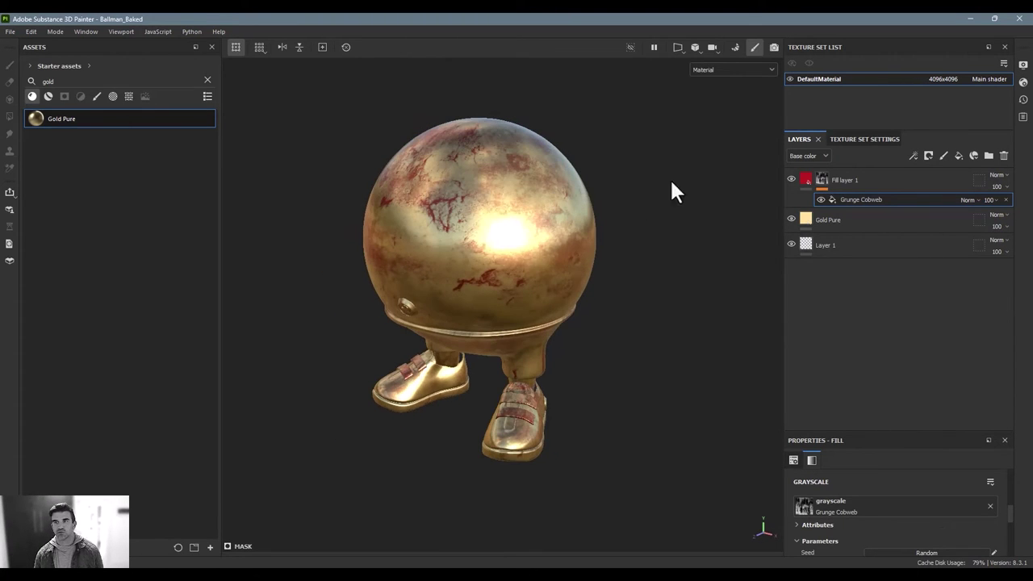
# - Search 'rust', apply Rust Coarse as a new layer, and give it a black mask
pyautogui.doubleClick(67, 81)
pyautogui.write('rust')
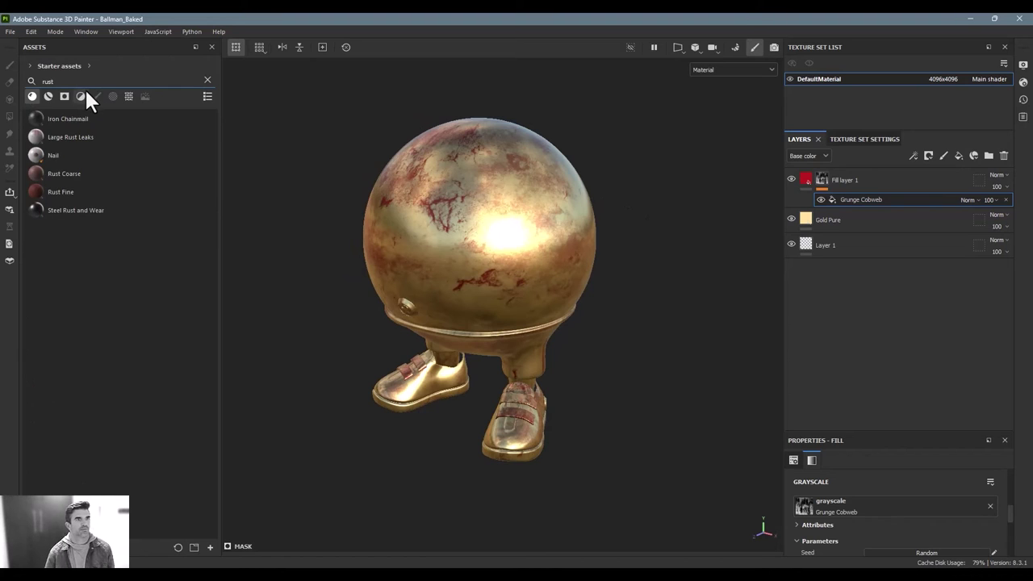
pyautogui.moveTo(86, 170); pyautogui.dragTo(566, 247)
pyautogui.click(930, 157)
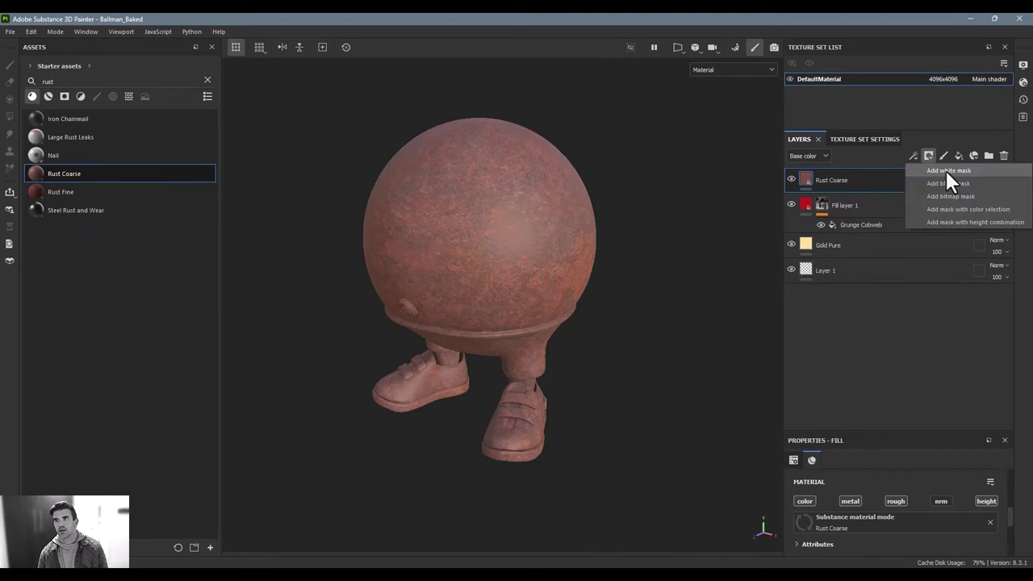
pyautogui.click(948, 183)
# - Add a Metal Edge Wear generator to the rust mask with Wear Level 0.86
pyautogui.click(913, 156)
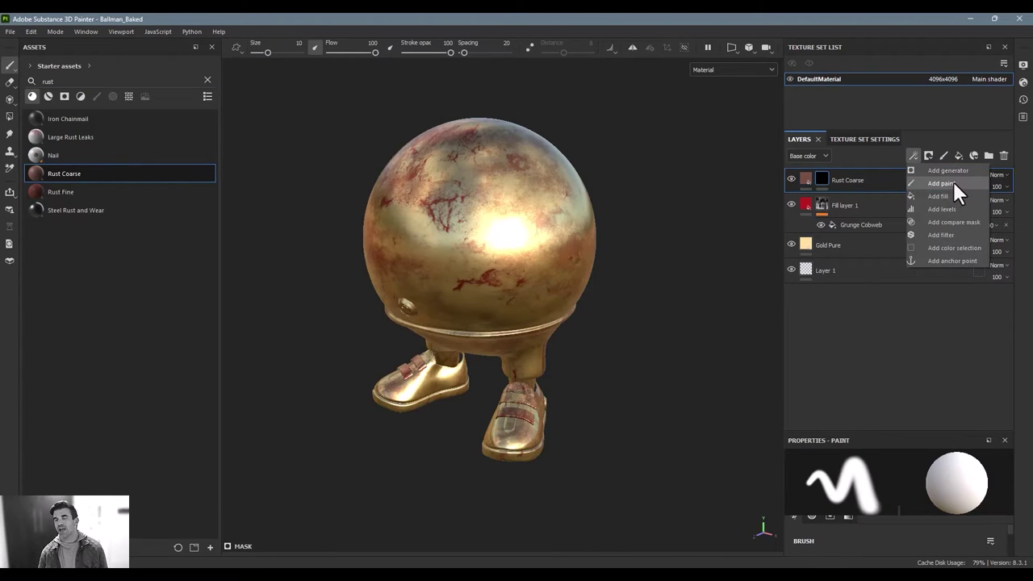
pyautogui.click(953, 172)
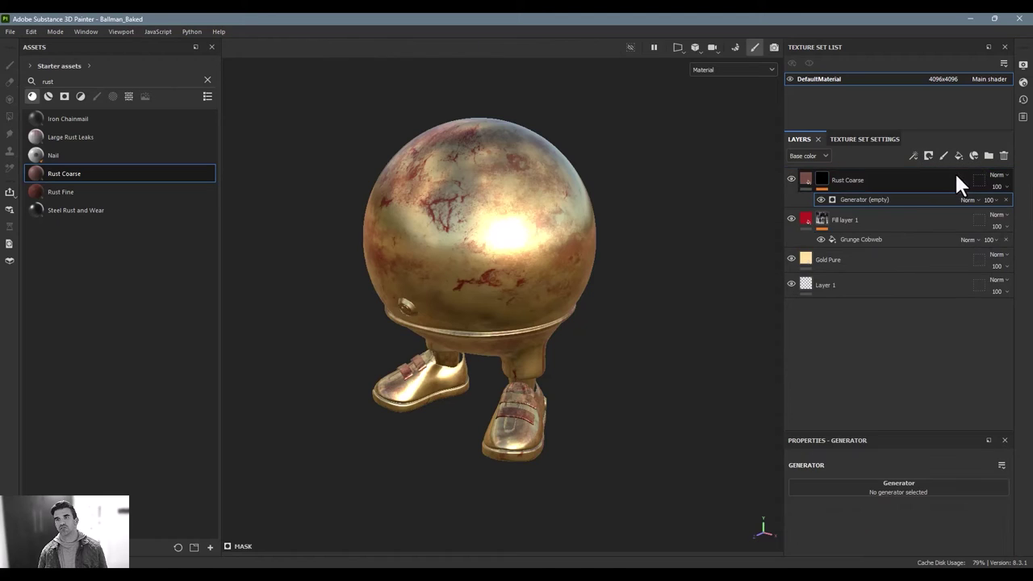
pyautogui.click(910, 490)
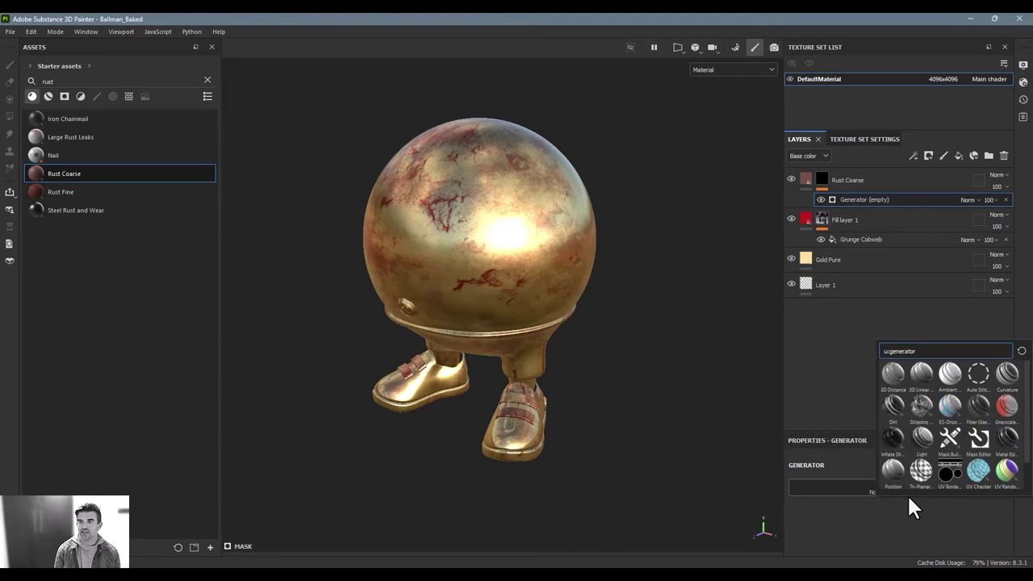
pyautogui.write('meta')
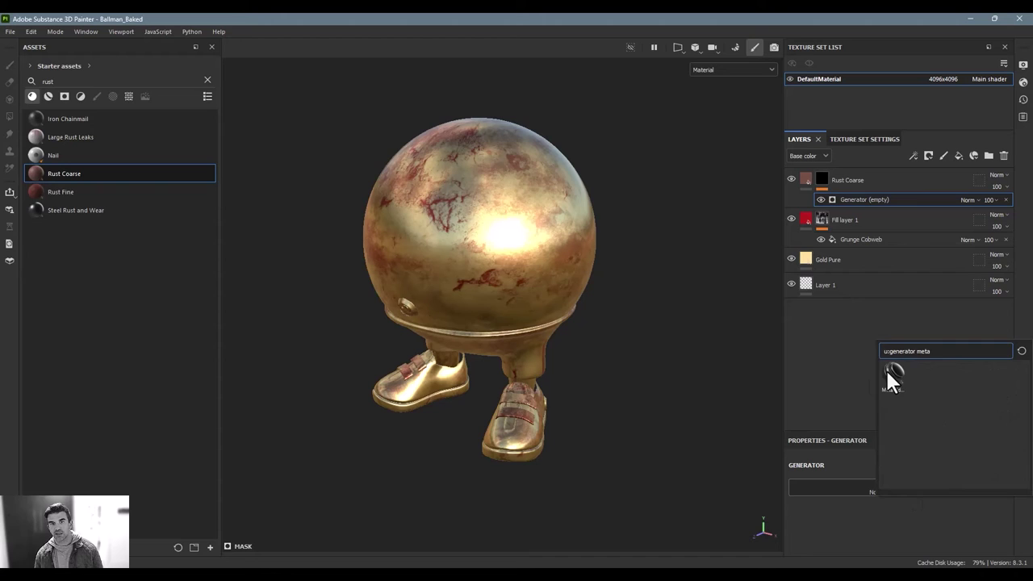
pyautogui.click(887, 372)
pyautogui.scroll(-2, 898, 523)
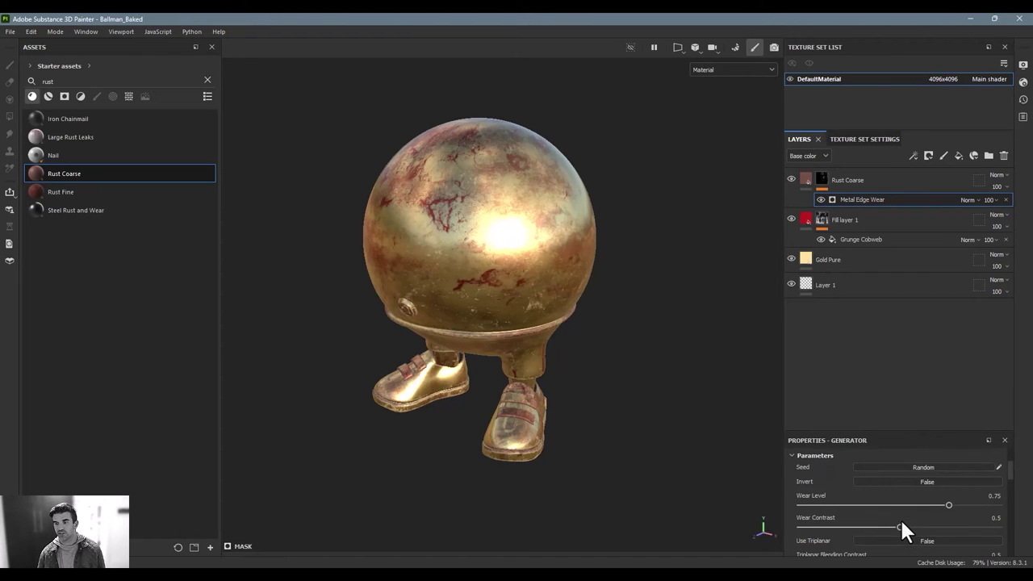
pyautogui.moveTo(964, 504)
pyautogui.mouseDown()
pyautogui.moveTo(986, 505)
pyautogui.moveTo(970, 505)
pyautogui.mouseUp()
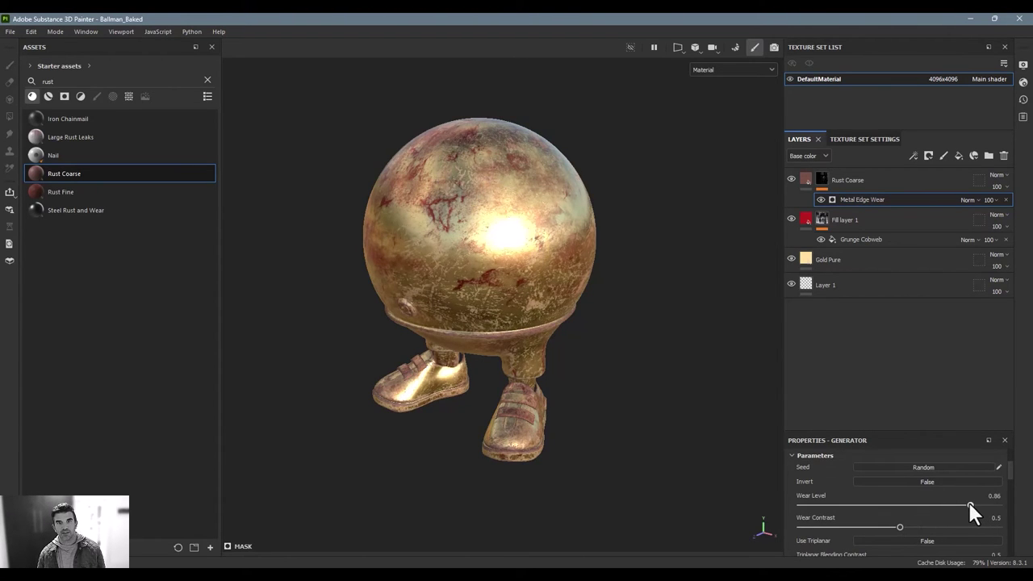
pyautogui.keyDown('alt'); pyautogui.moveTo(614, 416); pyautogui.dragTo(422, 341); pyautogui.keyUp('alt')
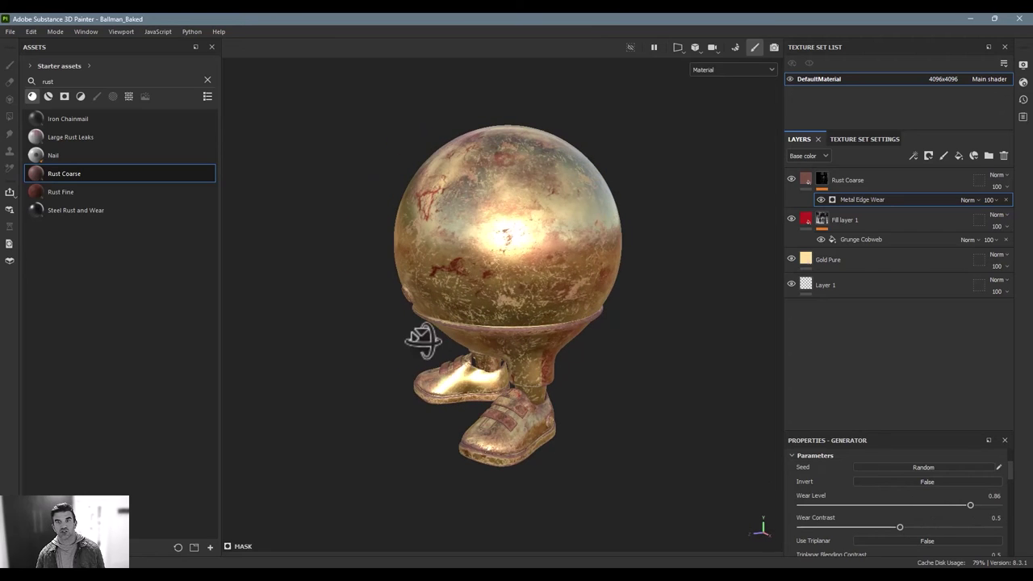
# - Delete Layer 1 from the layer stack
pyautogui.click(871, 181)
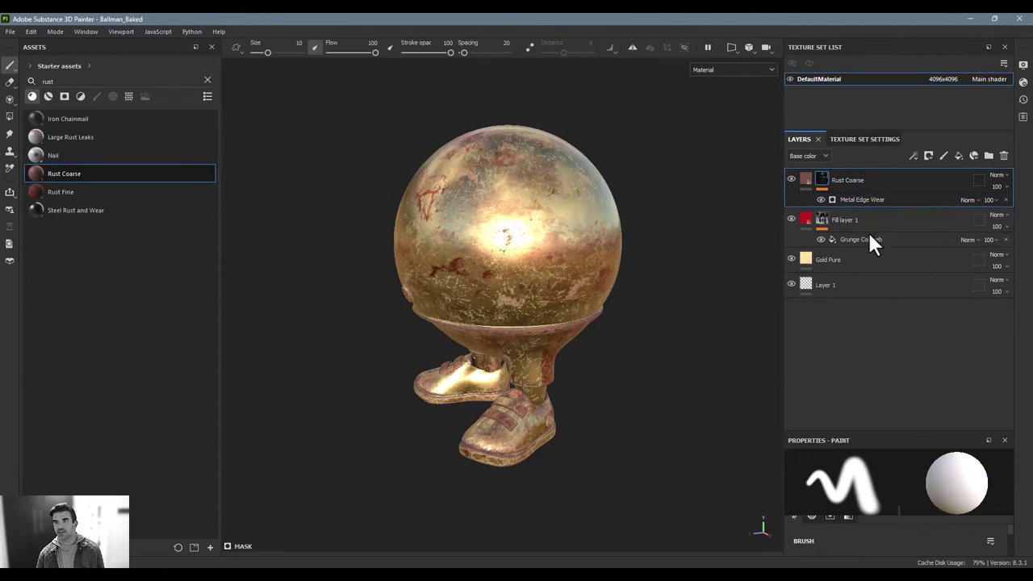
pyautogui.click(871, 286)
pyautogui.press('Delete')
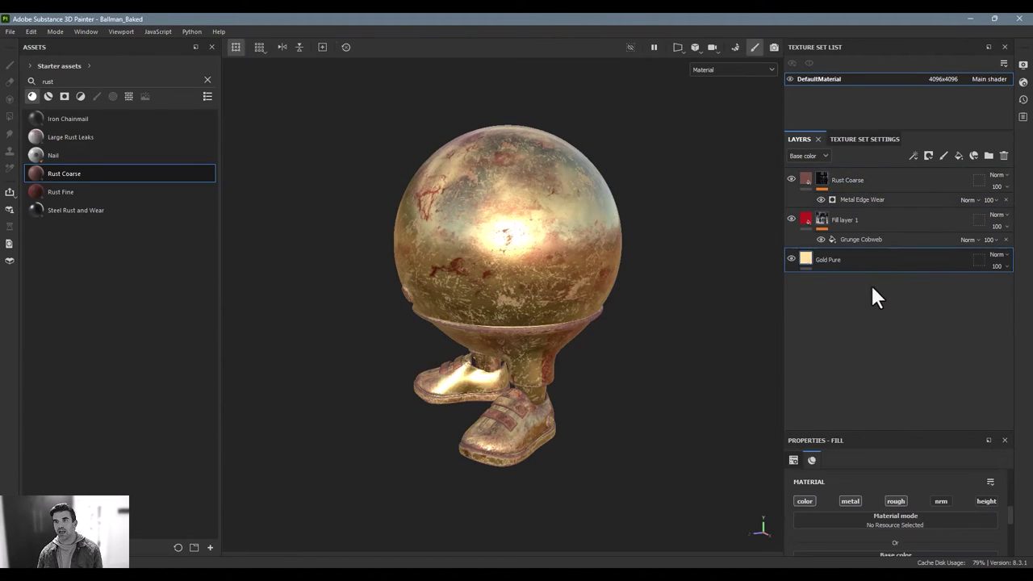
# - Group the three remaining layers into a folder named 'Rusty Painted Gold'
pyautogui.keyDown('shift'); pyautogui.click(874, 182); pyautogui.keyUp('shift')
pyautogui.rightClick(899, 182)
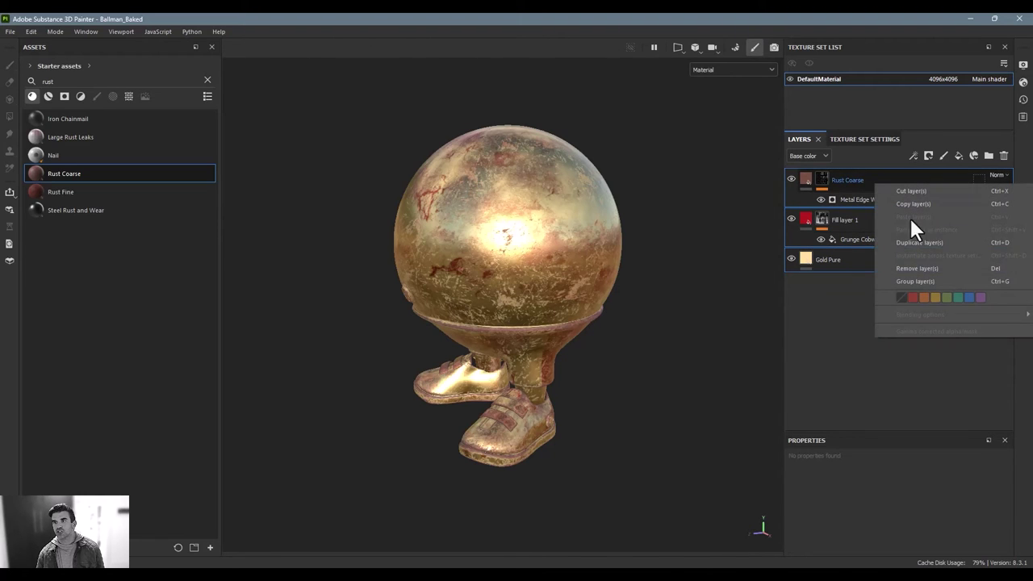
pyautogui.click(916, 280)
pyautogui.click(803, 180)
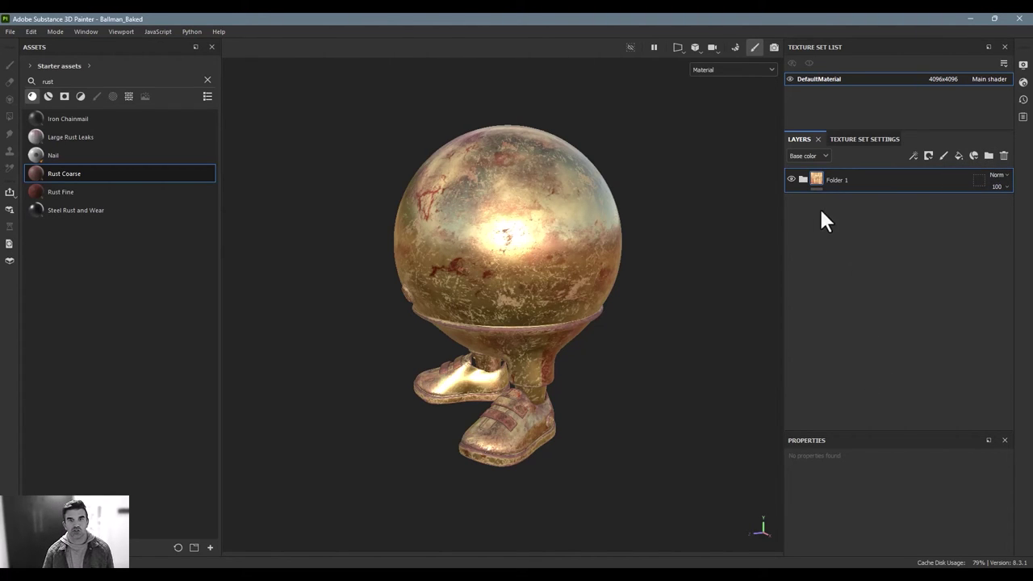
pyautogui.doubleClick(832, 180)
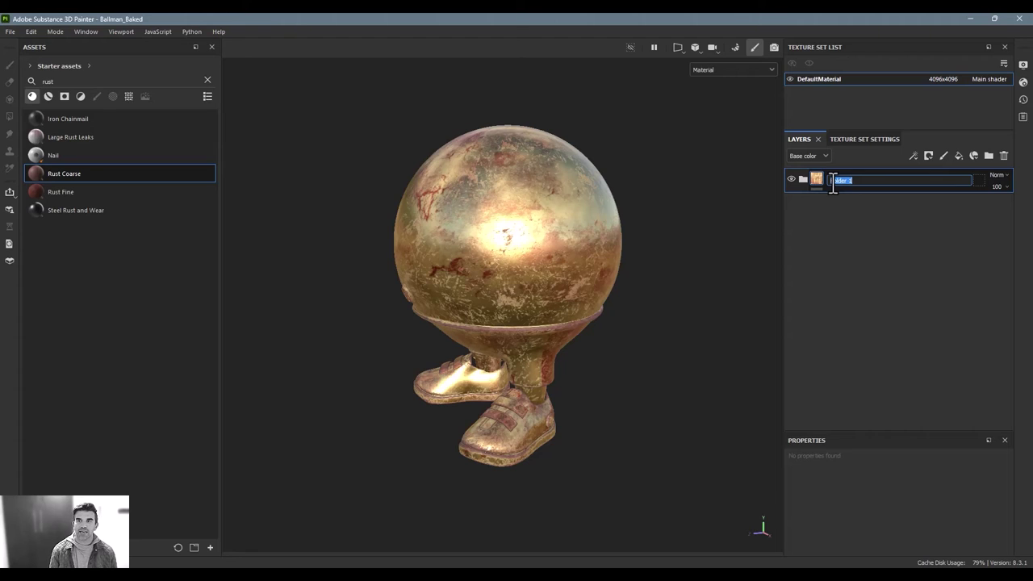
pyautogui.write('Rusty')
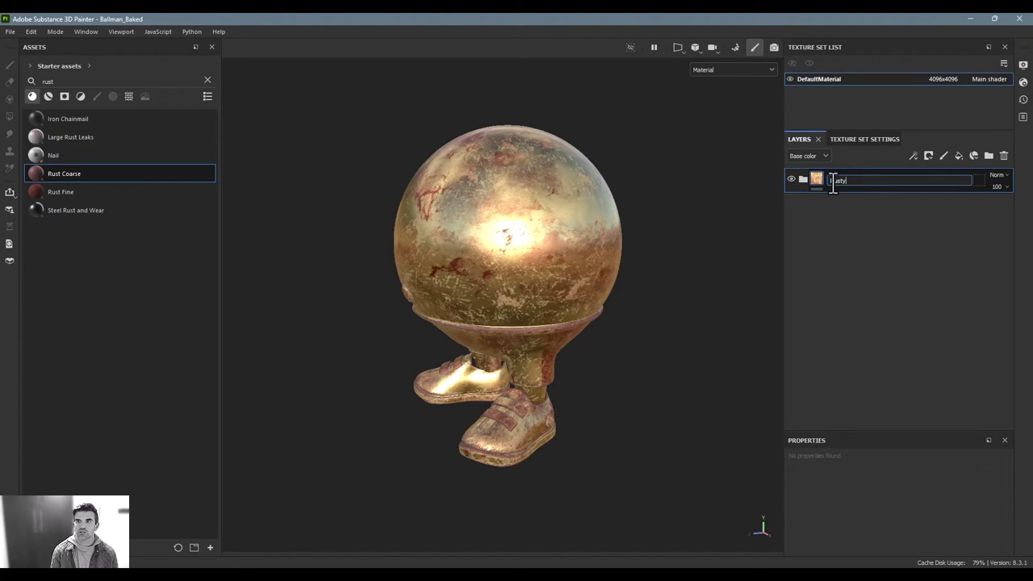
pyautogui.write(' Painted Gold')
pyautogui.press('Return')
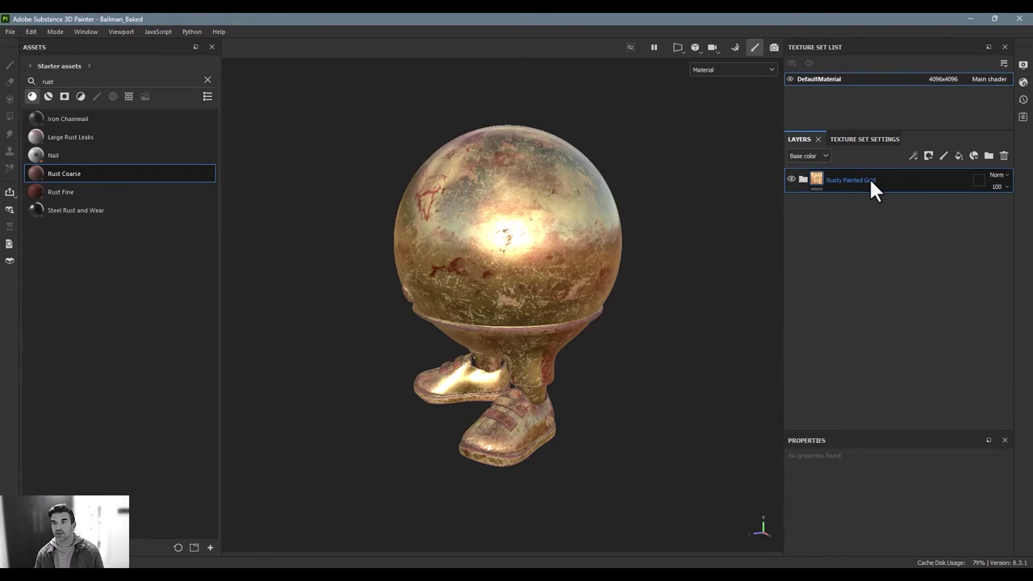
# - Create a smart material from Rusty Painted Gold, then open a sample project, discarding unsaved changes
pyautogui.rightClick(873, 186)
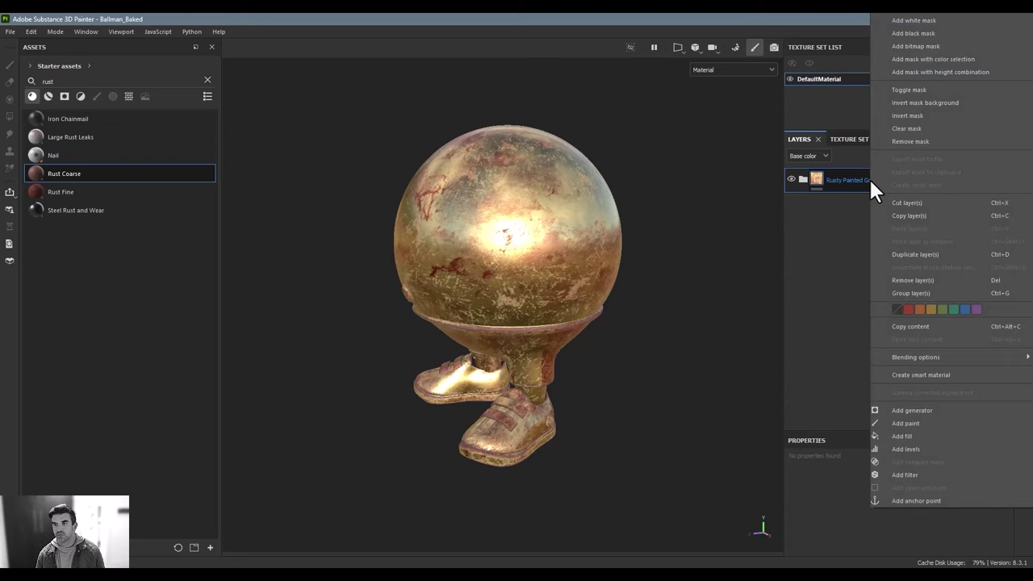
pyautogui.click(921, 375)
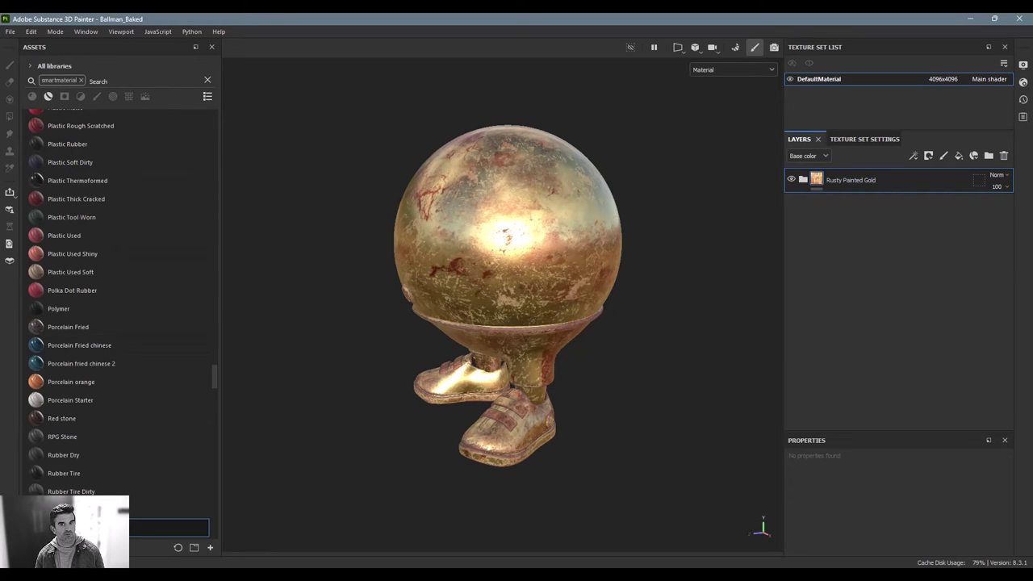
pyautogui.click(10, 32)
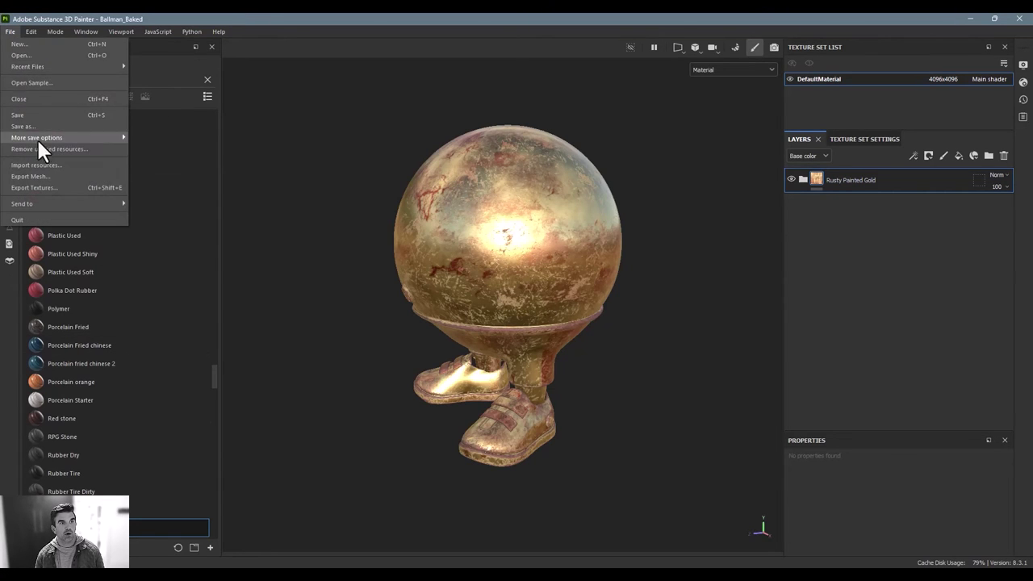
pyautogui.moveTo(40, 67)
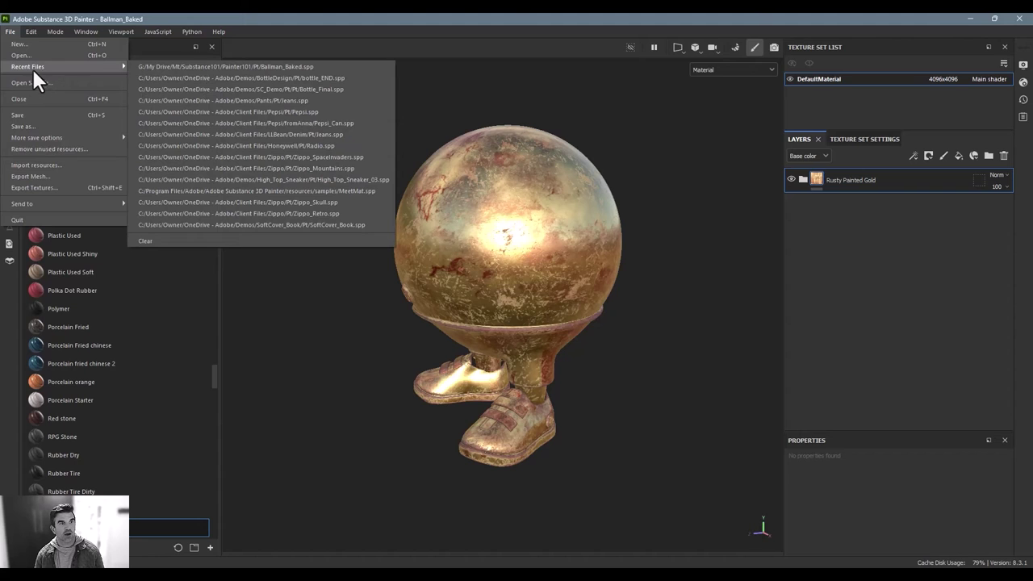
pyautogui.click(30, 82)
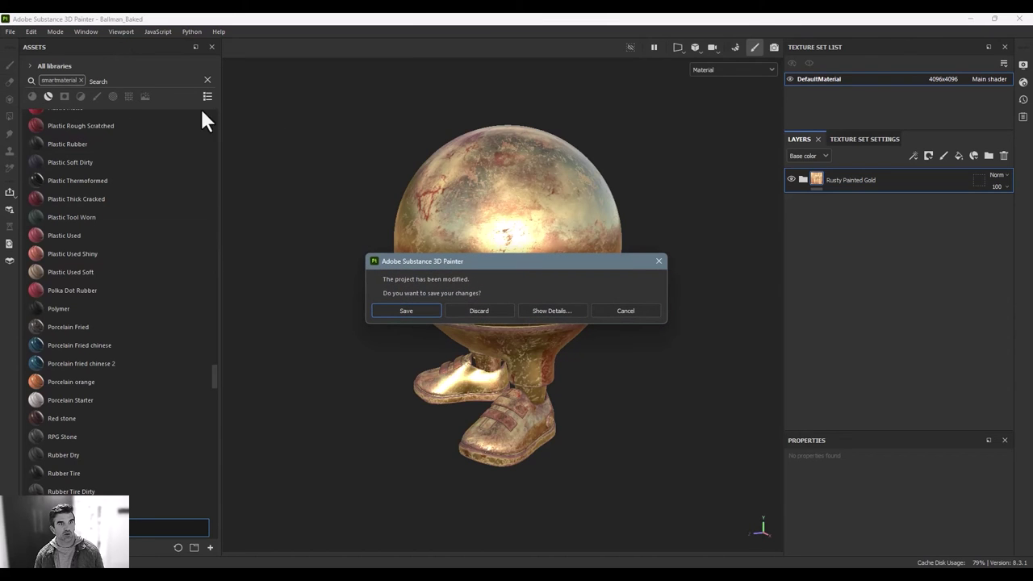
pyautogui.click(489, 311)
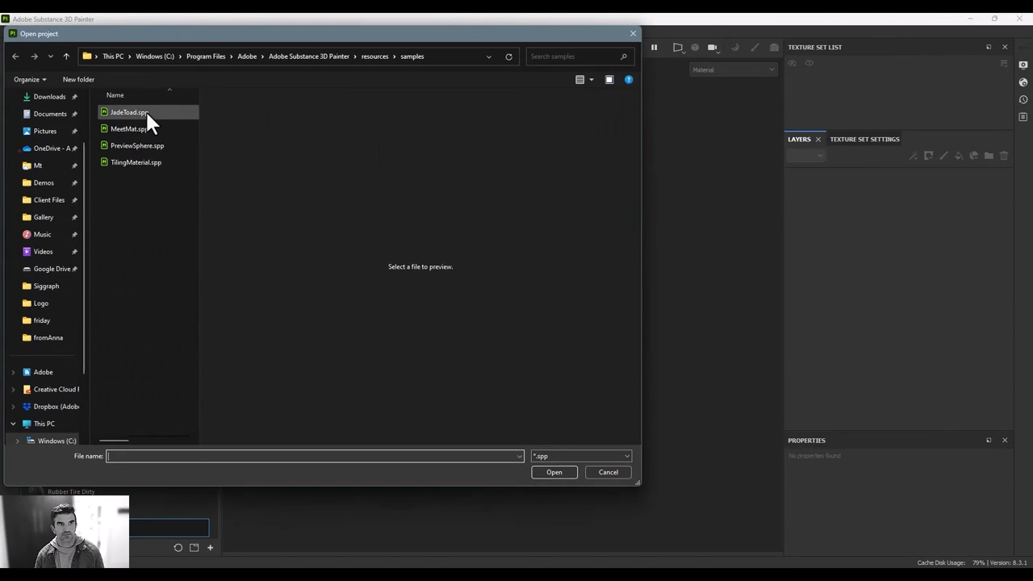
# - Open MeetMat.spp, apply Rusty Painted Gold to the head, and orbit to inspect side and front
pyautogui.doubleClick(141, 128)
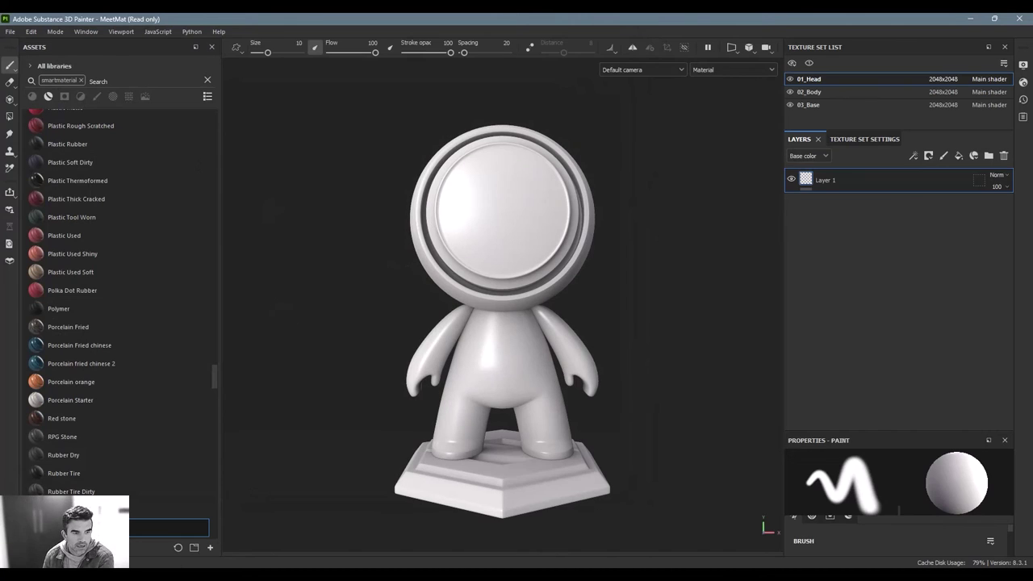
pyautogui.moveTo(105, 509)
pyautogui.mouseDown()
pyautogui.moveTo(133, 507)
pyautogui.moveTo(500, 192)
pyautogui.mouseUp()
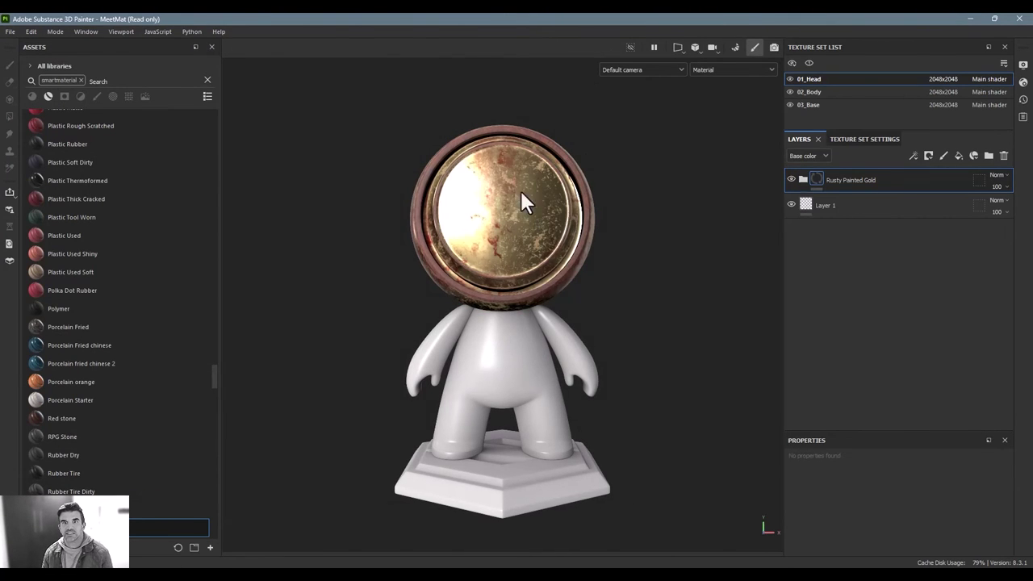
pyautogui.keyDown('alt'); pyautogui.moveTo(653, 172); pyautogui.dragTo(392, 341); pyautogui.keyUp('alt')
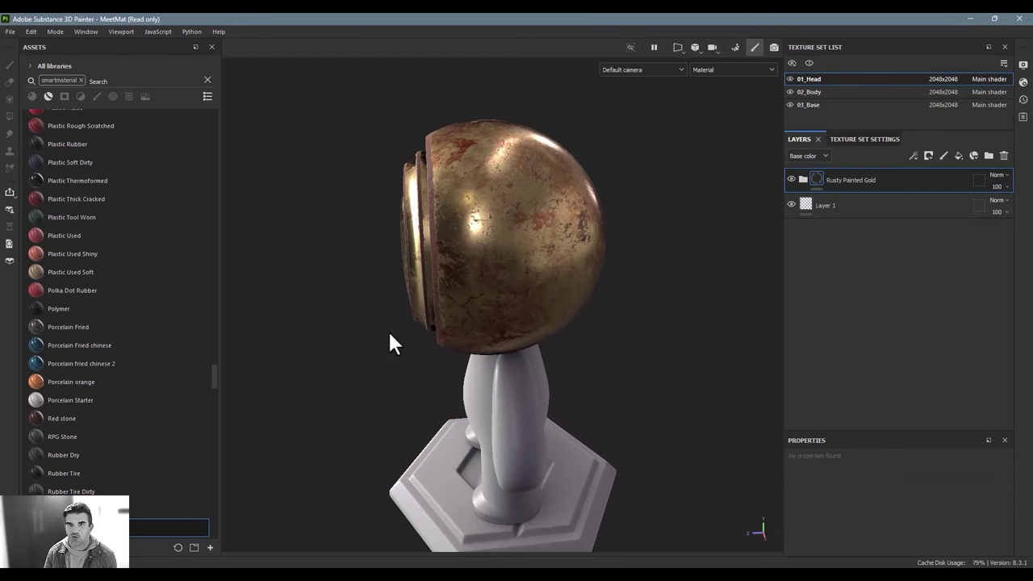
pyautogui.scroll(10, 72, 409)
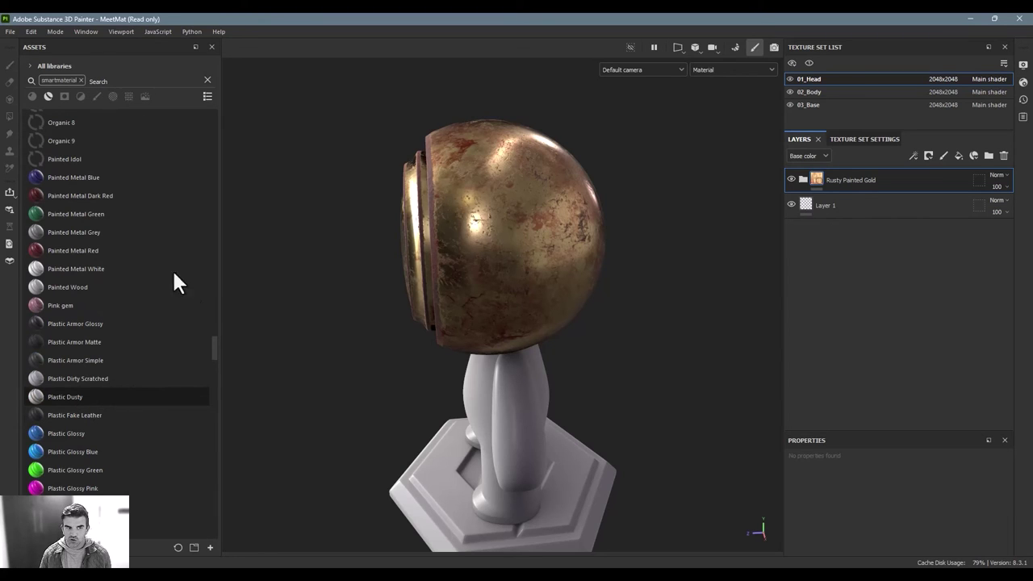
pyautogui.scroll(8, 85, 269)
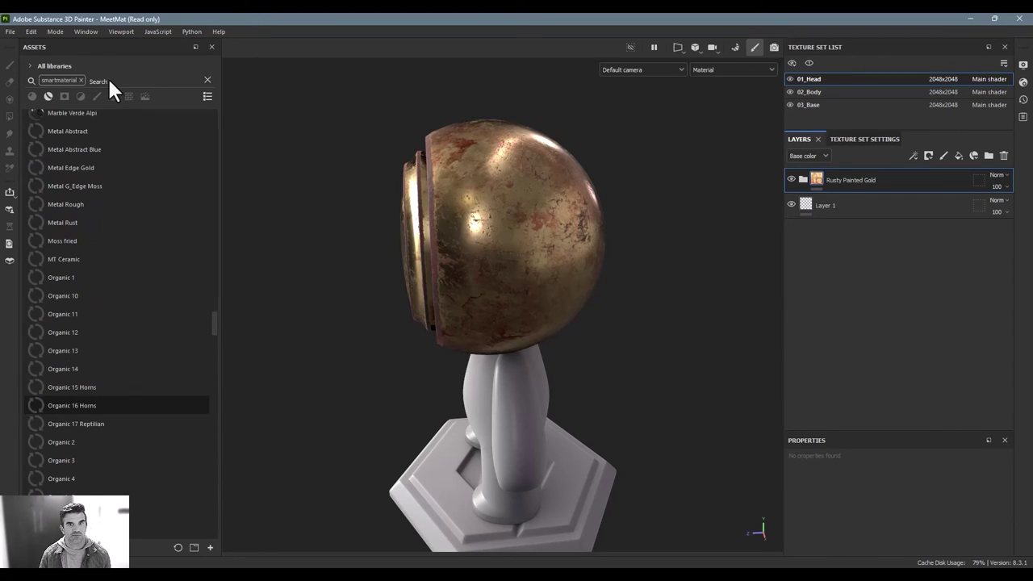
pyautogui.scroll(7, 121, 243)
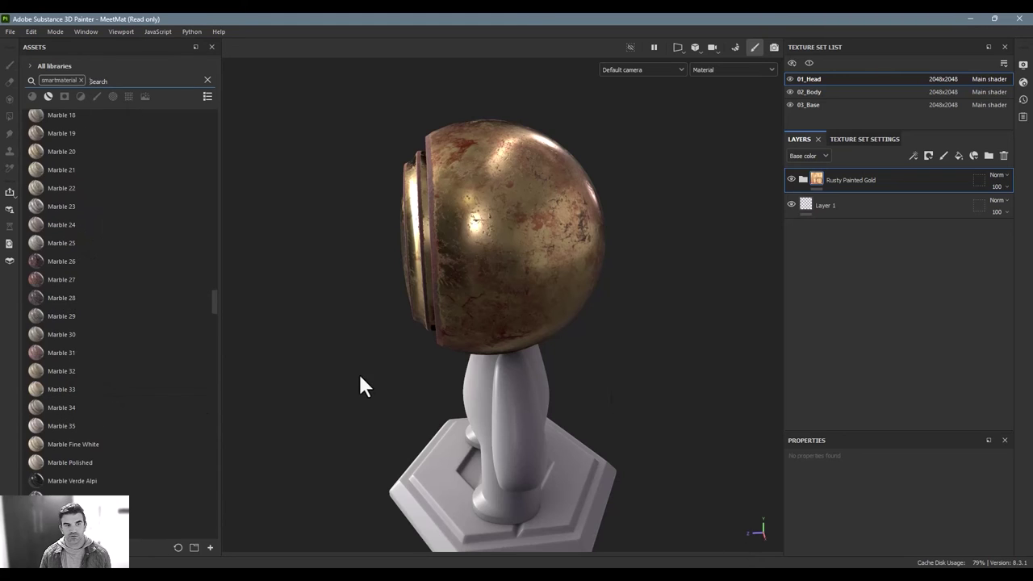
pyautogui.scroll(3, 77, 345)
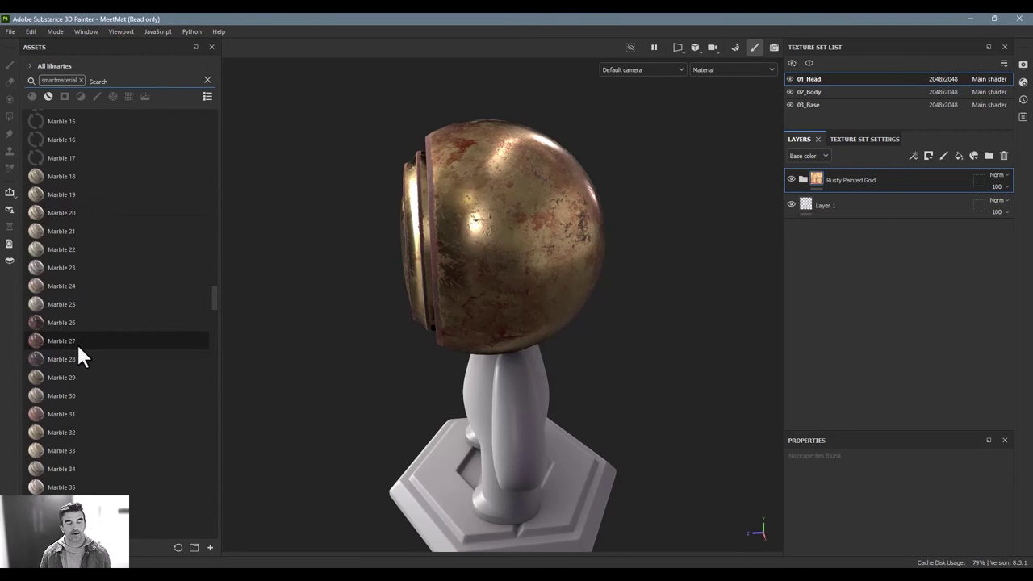
pyautogui.moveTo(78, 349)
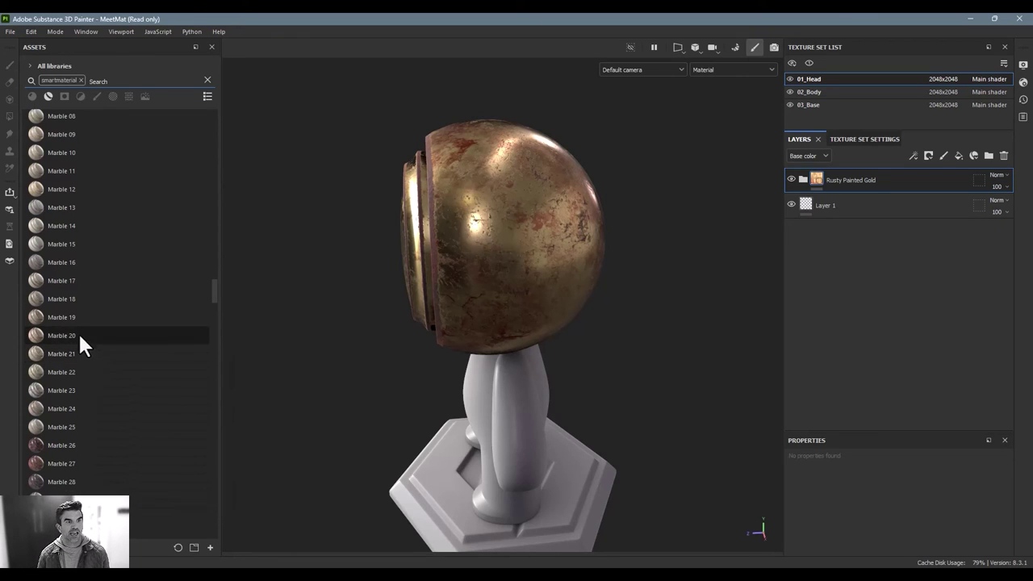
pyautogui.scroll(8, 79, 332)
pyautogui.scroll(8, 86, 328)
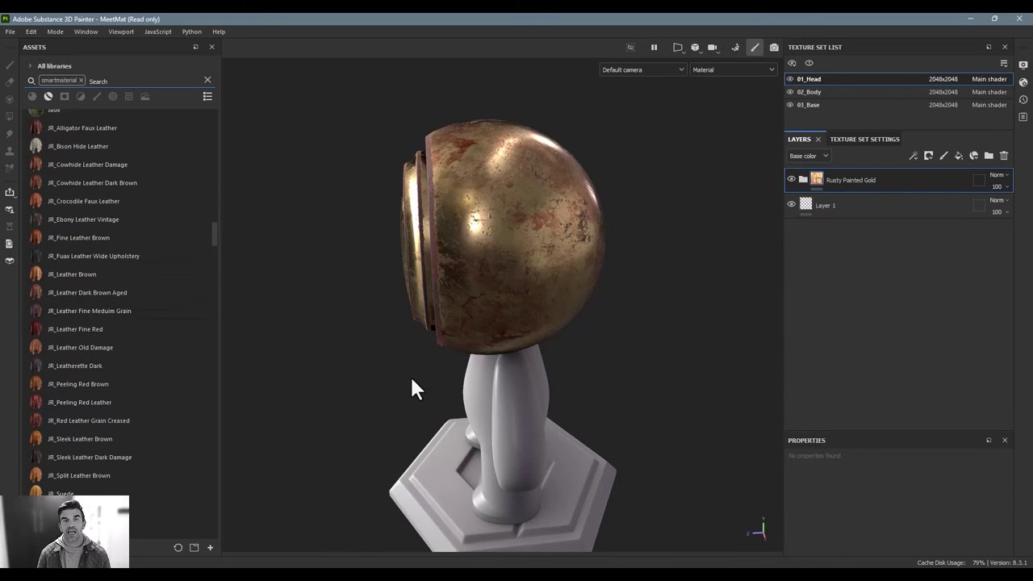
pyautogui.keyDown('alt'); pyautogui.moveTo(416, 388); pyautogui.dragTo(417, 230); pyautogui.keyUp('alt')
# - In a maximized Documents window, browse to Adobe > Adobe Substance 3D Painter > assets > smart-materials
pyautogui.click(186, 516)
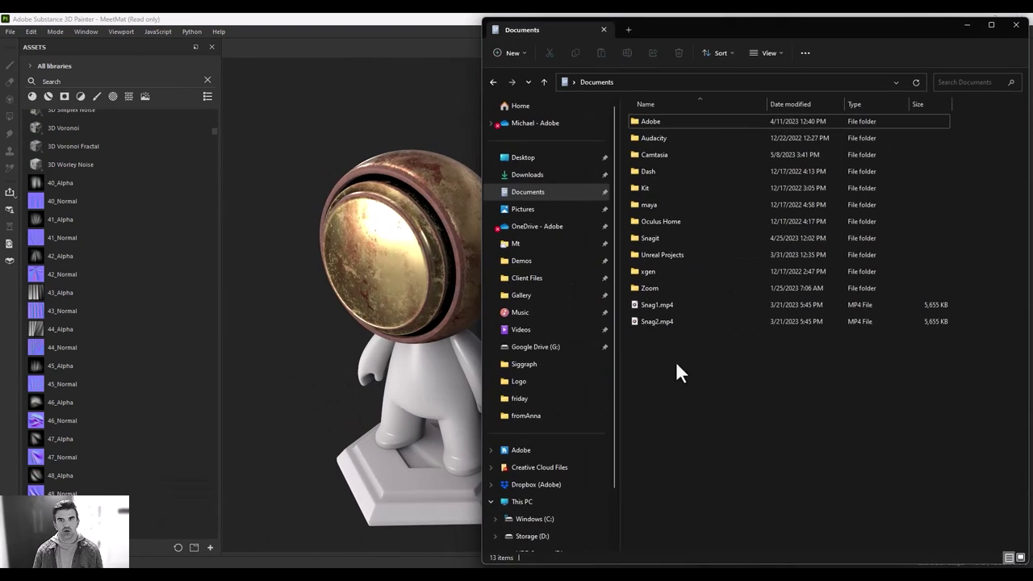
pyautogui.click(991, 24)
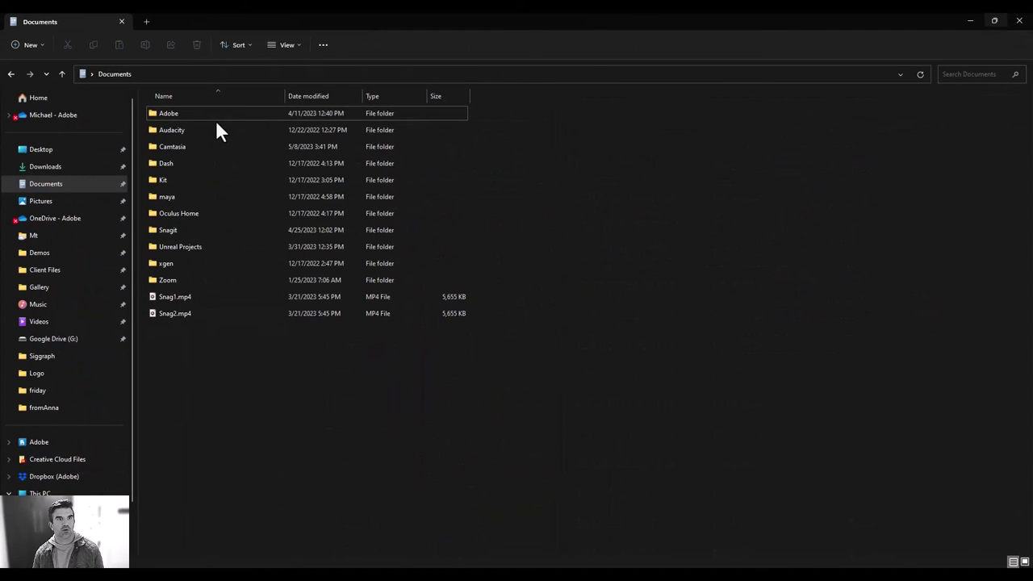
pyautogui.doubleClick(154, 113)
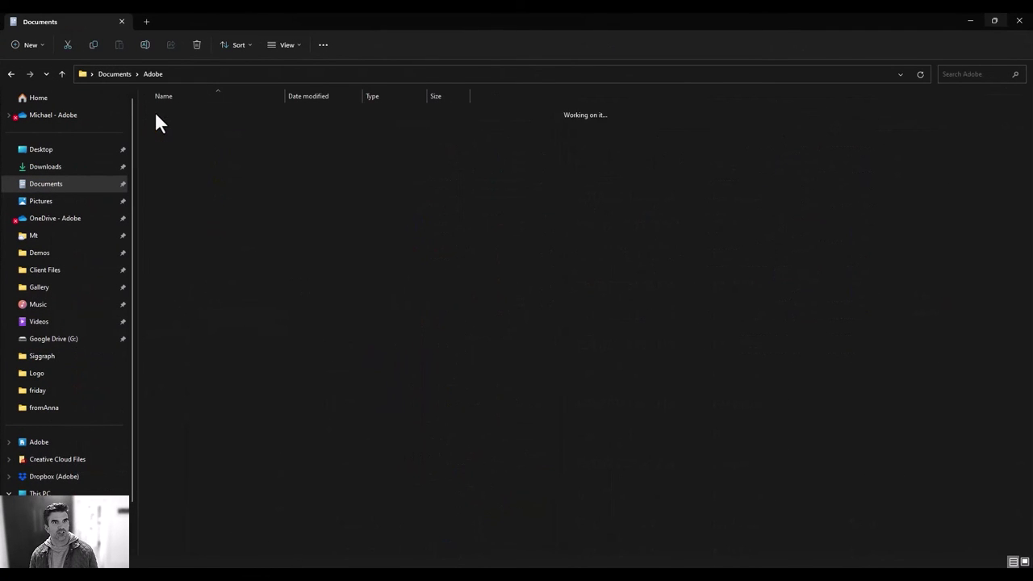
pyautogui.doubleClick(187, 162)
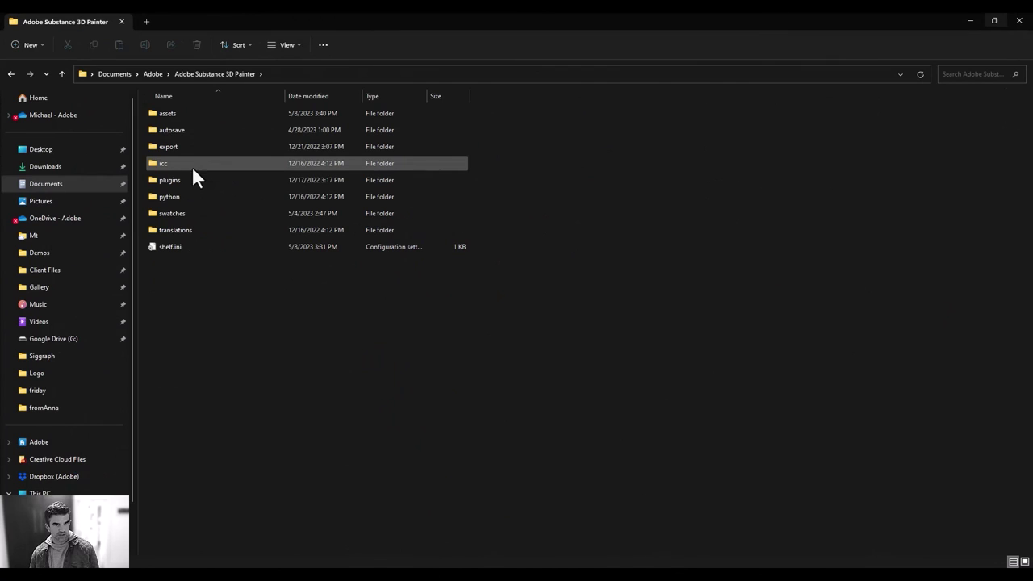
pyautogui.doubleClick(186, 114)
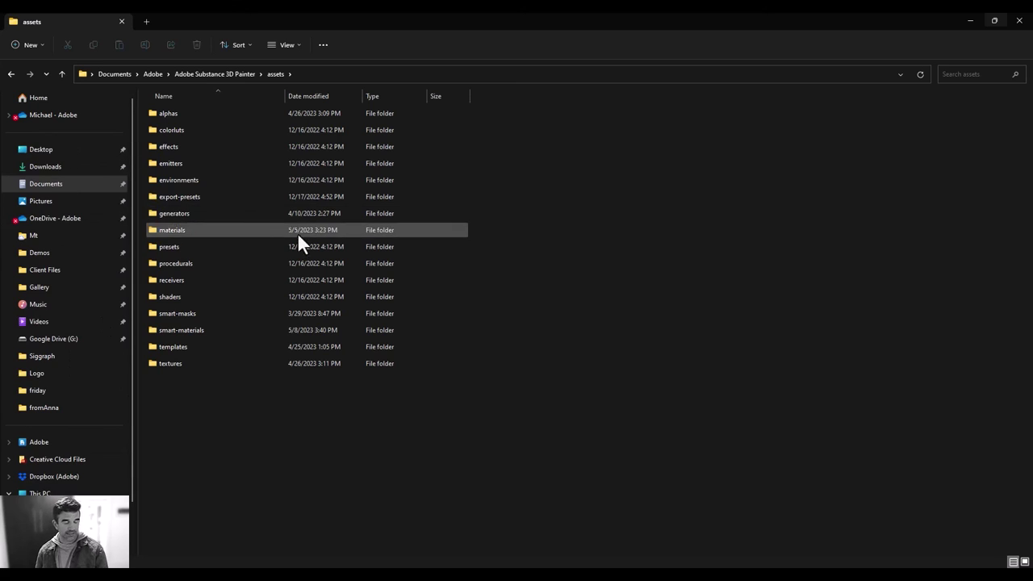
pyautogui.doubleClick(186, 330)
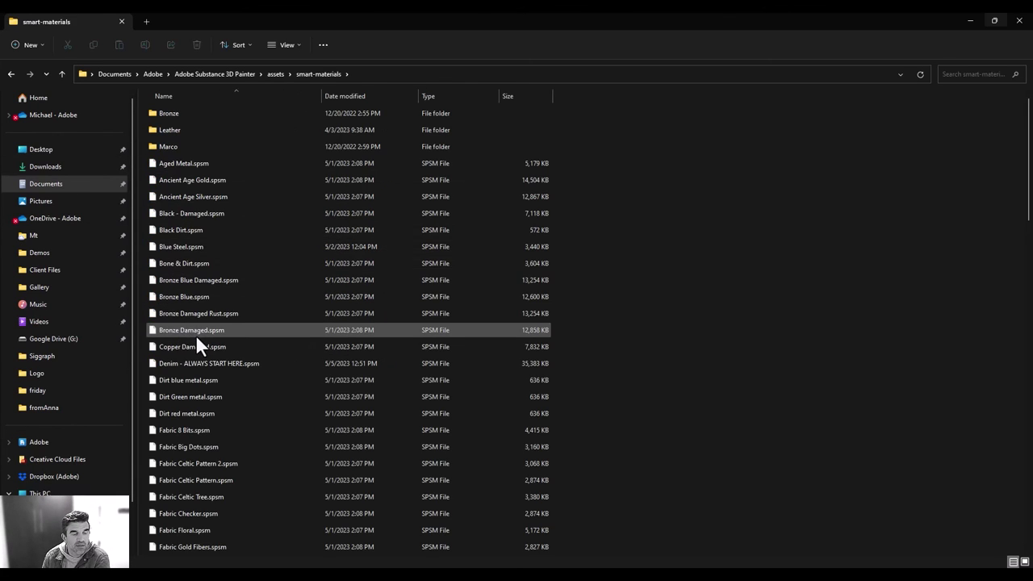
# - Find and select Rusty Painted Gold.spsm in the smart-materials folder
pyautogui.scroll(-4, 201, 339)
pyautogui.scroll(-15, 202, 339)
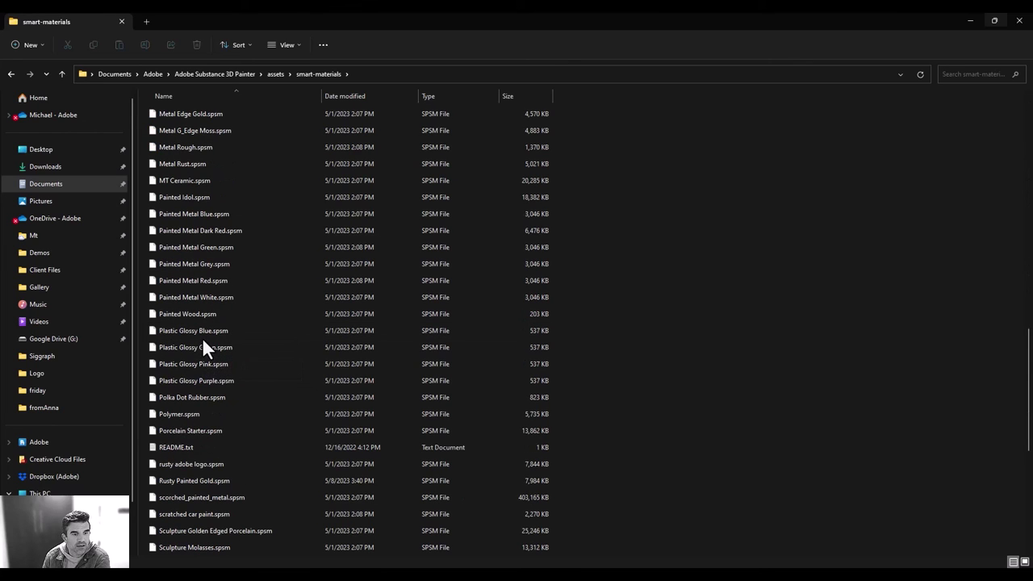
pyautogui.scroll(1, 202, 346)
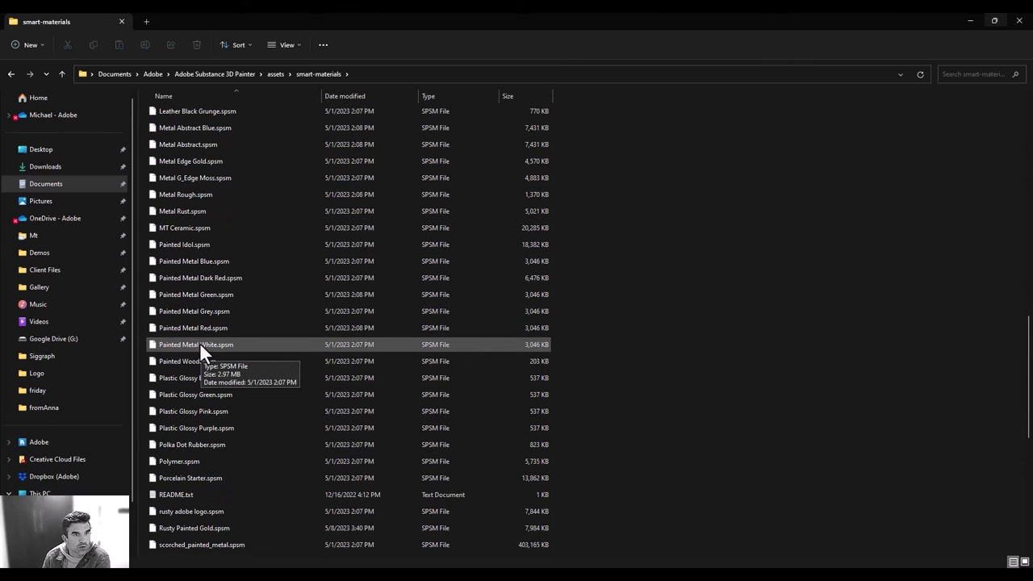
pyautogui.scroll(-2, 199, 342)
pyautogui.click(206, 431)
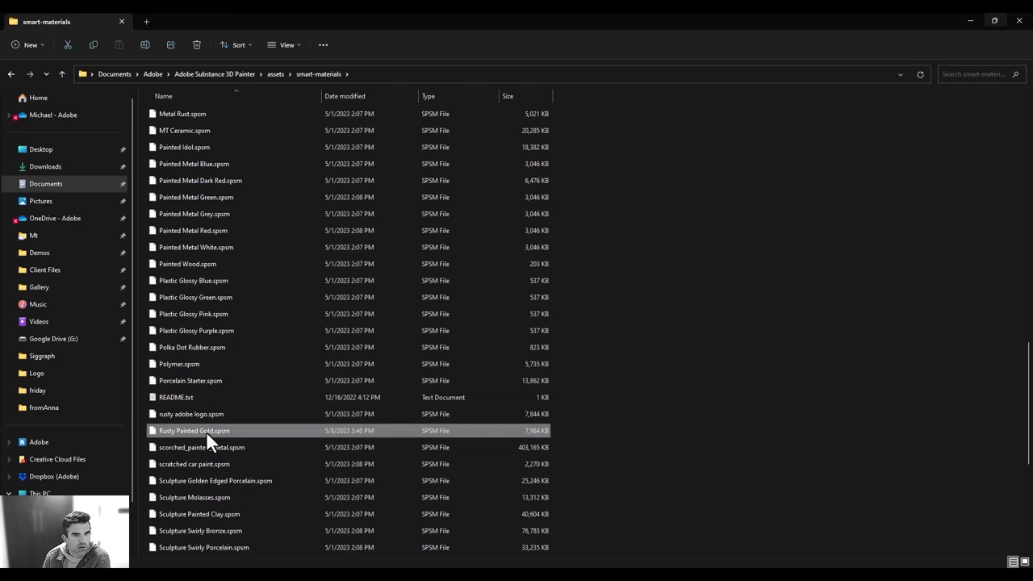